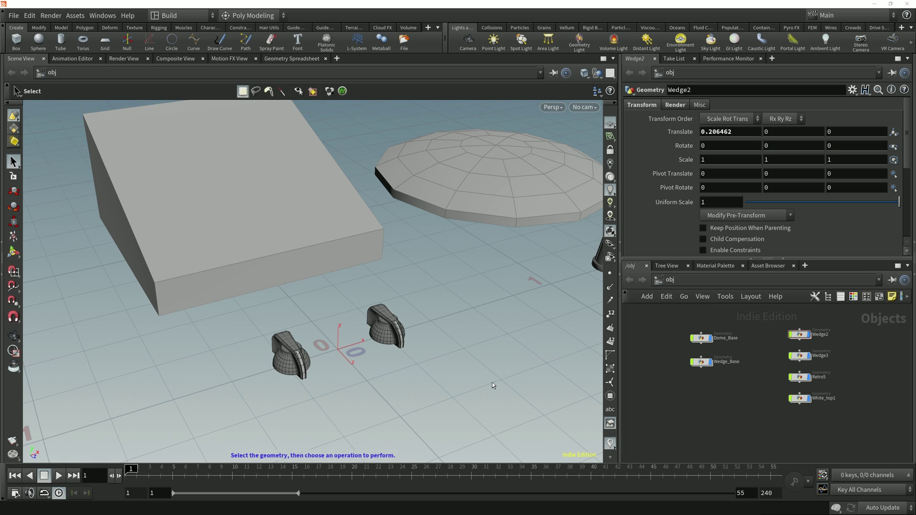
- Move the Wedge2 knob to the centre of the wedge base's sloped face and align it to the surface using orientation picking
left_click(388, 325)
key("t")
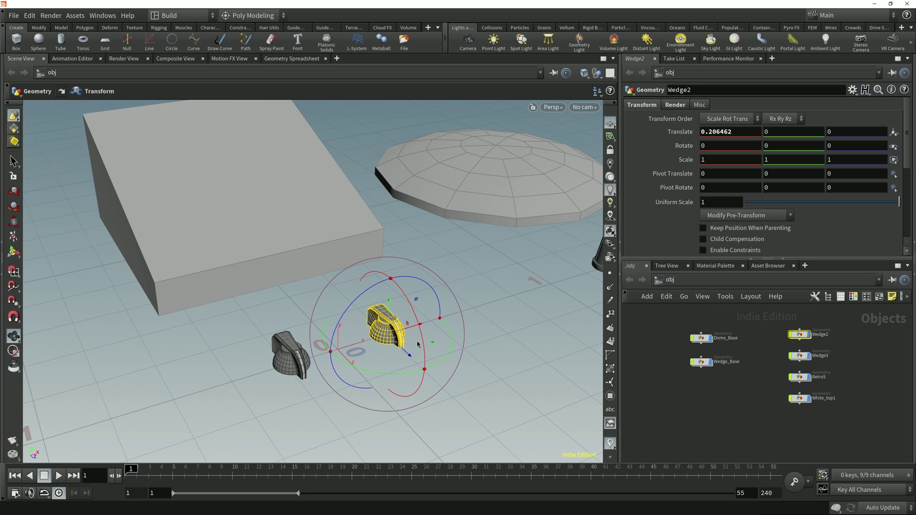
key("apostrophe")
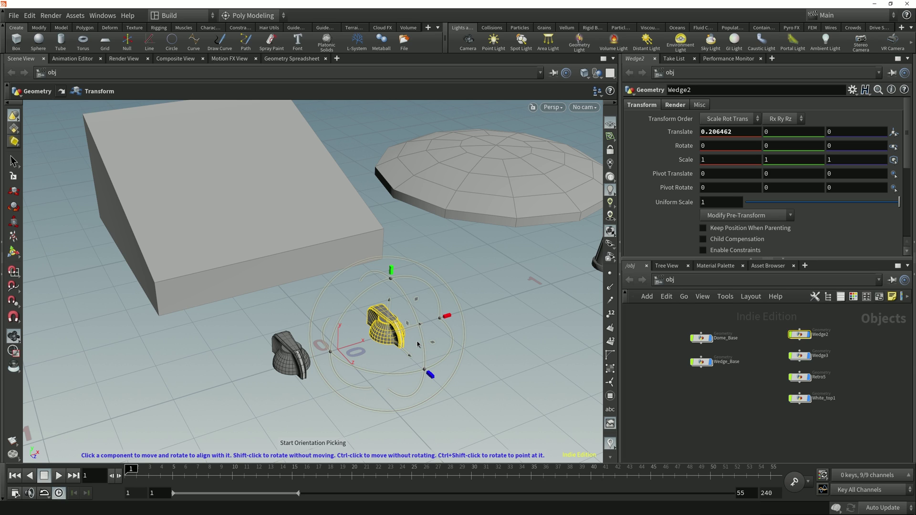
right_click(411, 330)
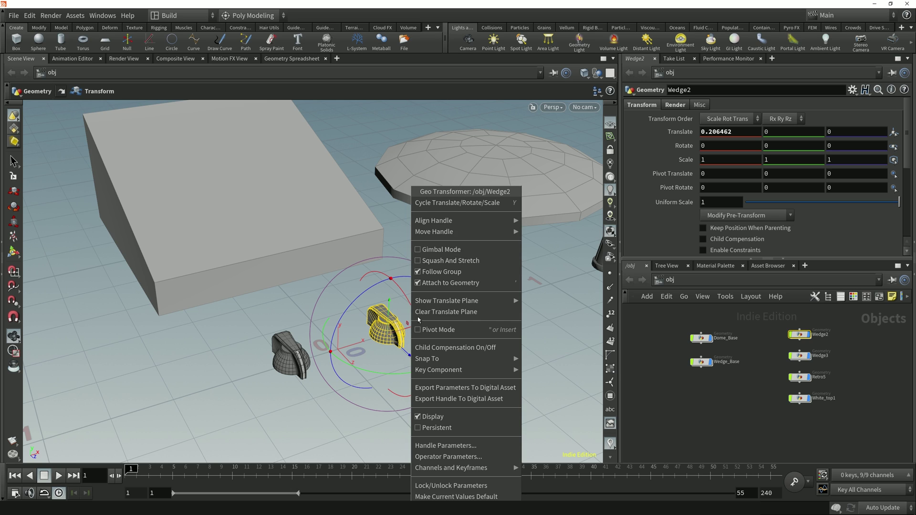
mouse_move(477, 231)
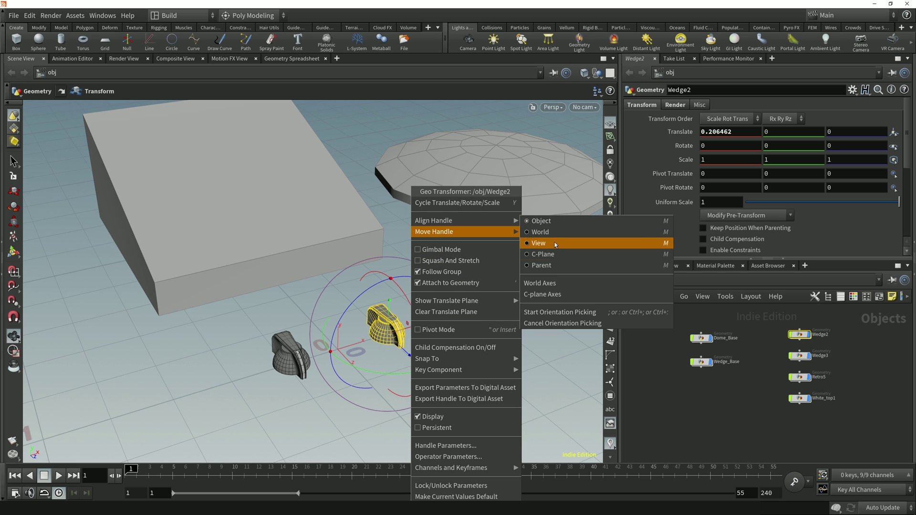
left_click(554, 312)
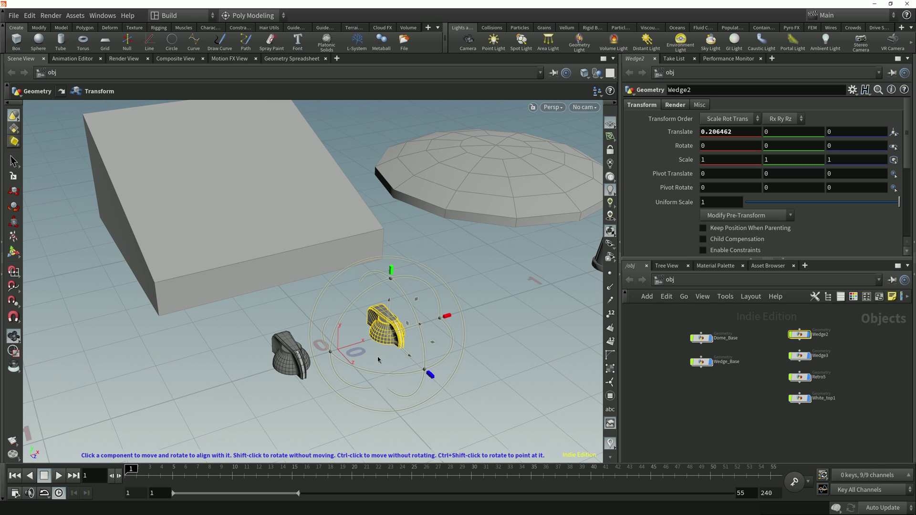
middle_click_drag(306, 285, 349, 327, "alt")
right_click_drag(349, 328, 329, 327, "alt")
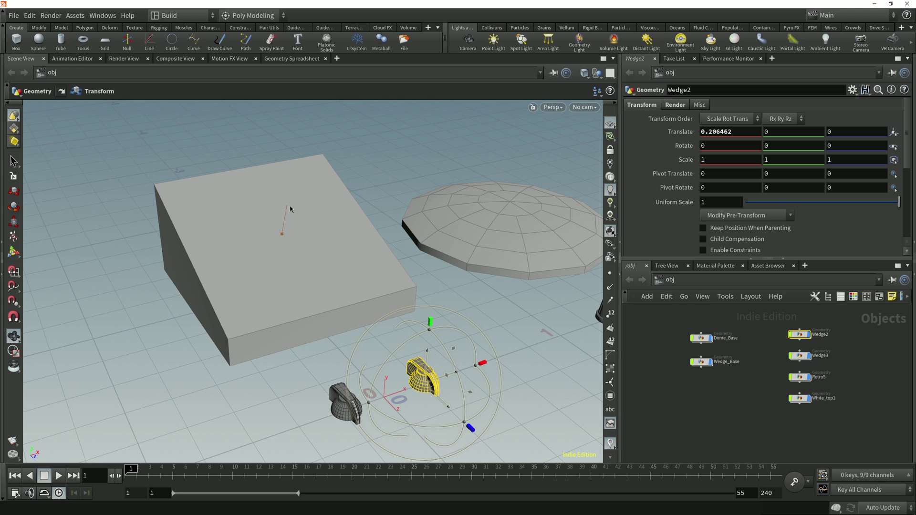
left_click(290, 271)
left_click_drag(301, 279, 379, 256, "alt")
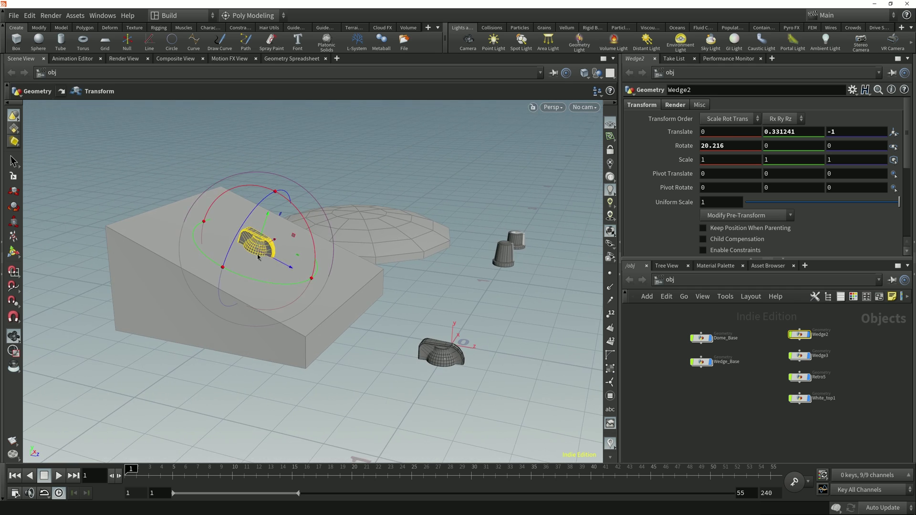
key("space")
mouse_move(256, 253)
left_mouse_down()
mouse_move(231, 270)
mouse_move(258, 253)
left_mouse_up()
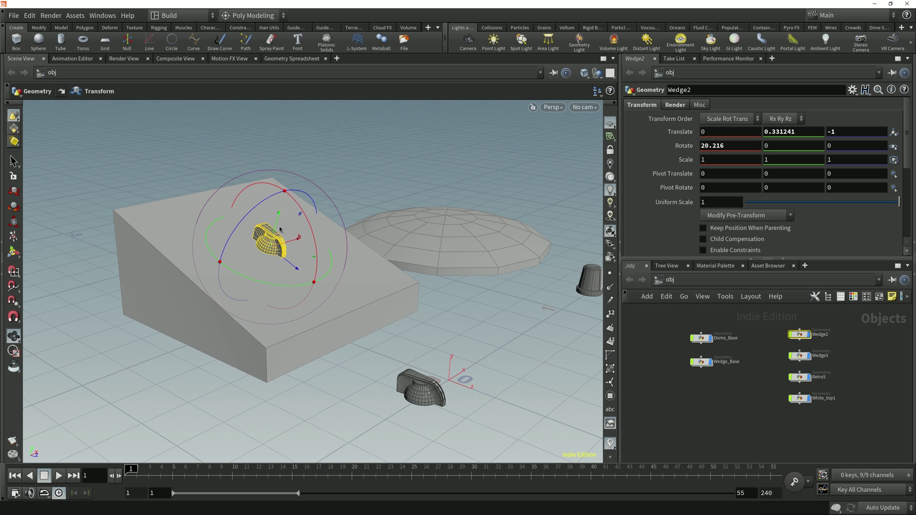
key("space")
left_click_drag(268, 271, 252, 281)
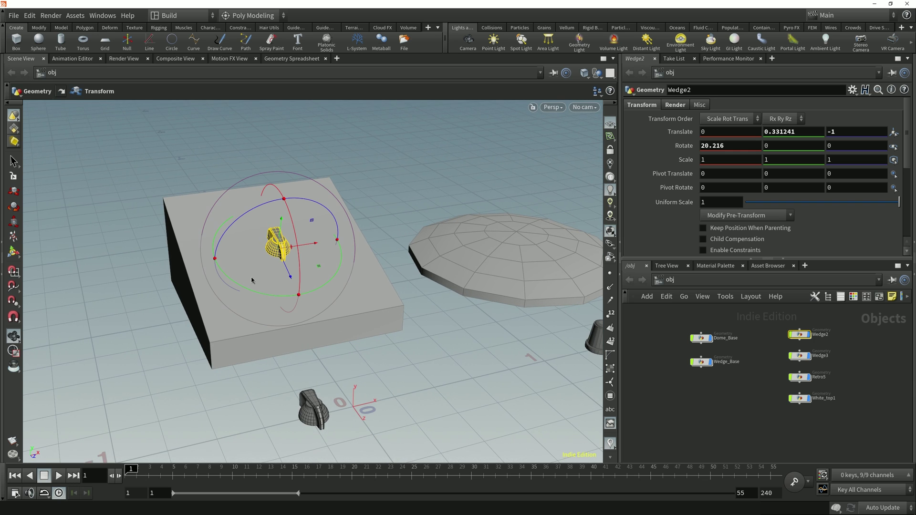
- Try aligning the Wedge2 knob to the wedge base's short vertical front face with orientation picking
key("space")
left_click_drag(267, 277, 266, 299)
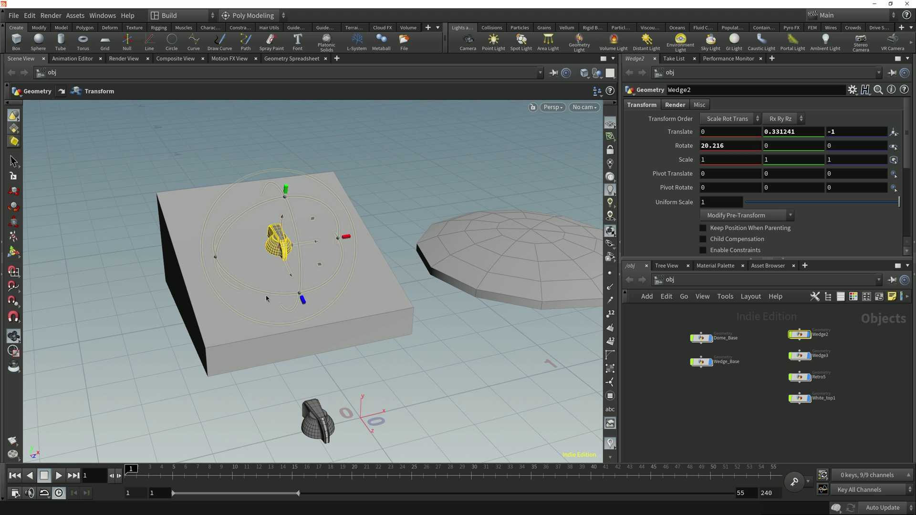
left_click(299, 344)
key("space")
left_click_drag(299, 358, 353, 344)
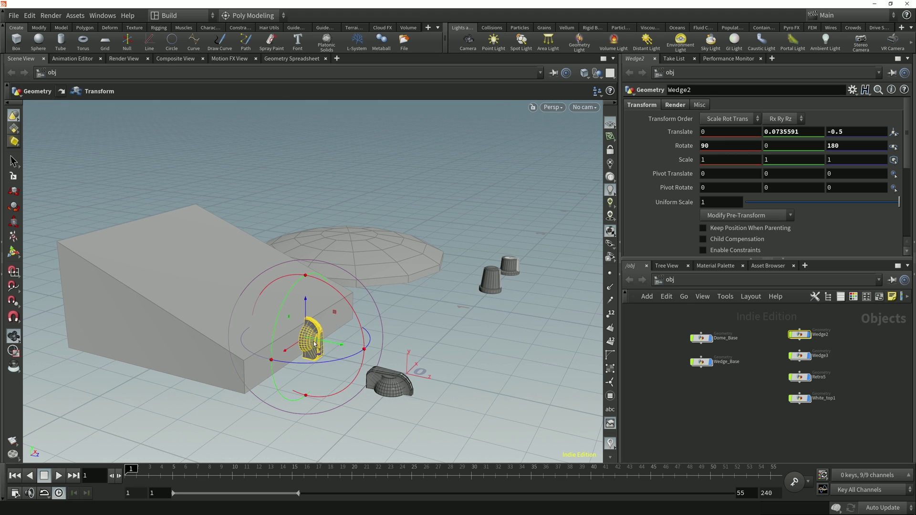
key("space")
left_click_drag(329, 347, 301, 376)
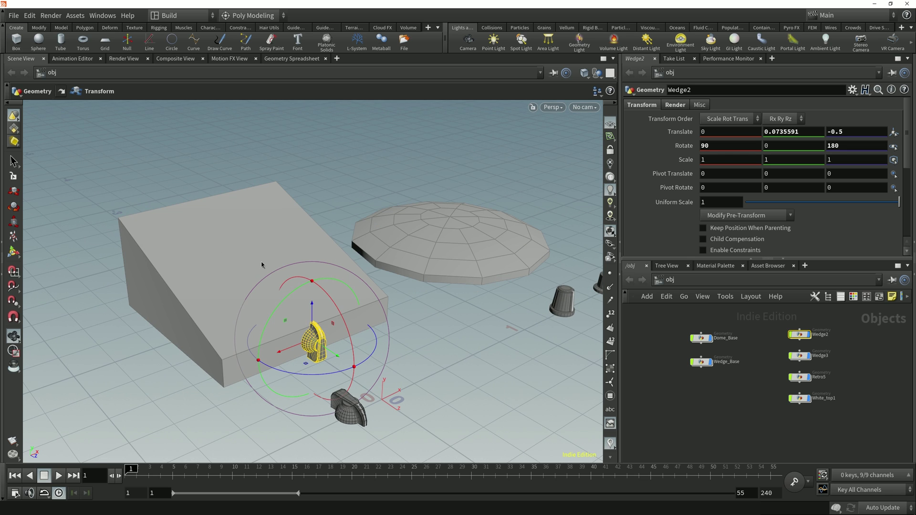
- Realign Wedge2 to the wedge's sloped face and slide it along the slope to about X 0.358, Y 0.200, Z -0.644
key("semicolon")
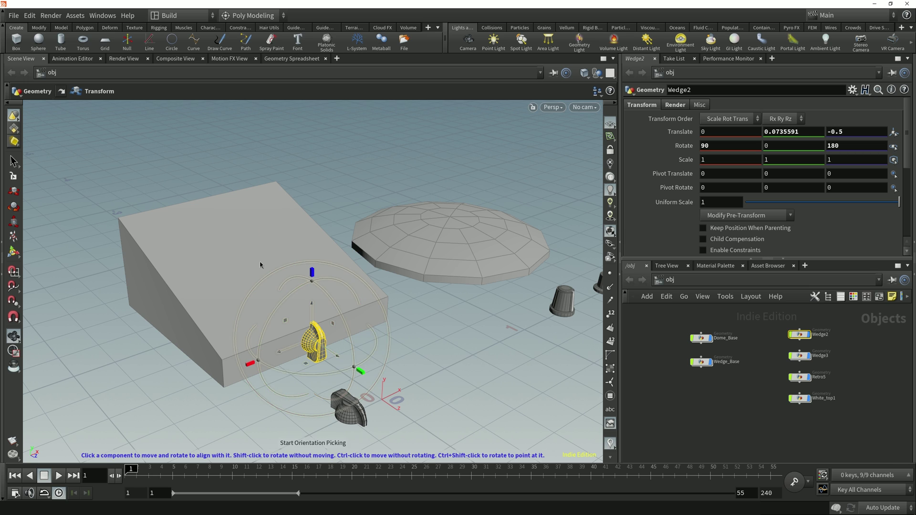
left_click(260, 262)
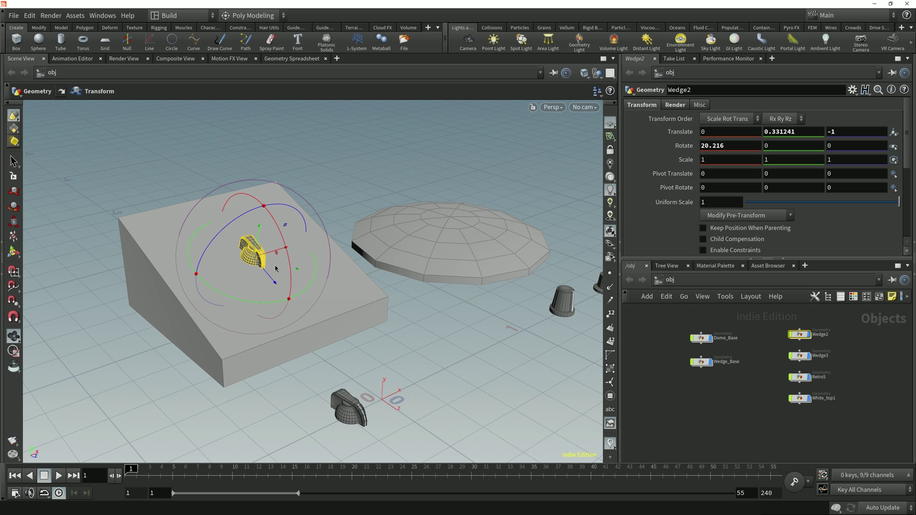
key("space")
left_click_drag(260, 265, 420, 366)
key("space")
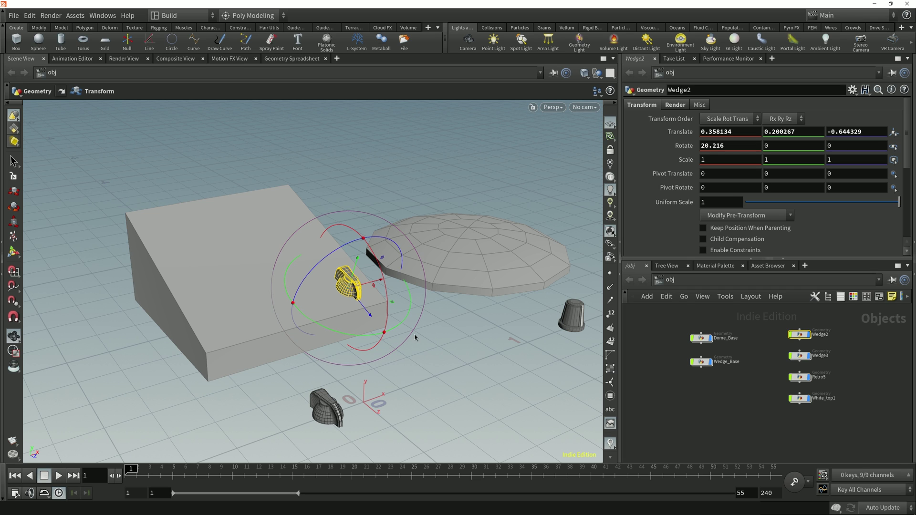
- Select the Retro5 knob and use orientation picking to place and align it on an outer edge of the dome's top surface
key("space")
left_click_drag(427, 337, 366, 351)
key("s")
left_click(521, 328)
key("Return")
key("space")
middle_click_drag(473, 343, 469, 382)
key("semicolon")
key("space")
right_click_drag(469, 382, 483, 348)
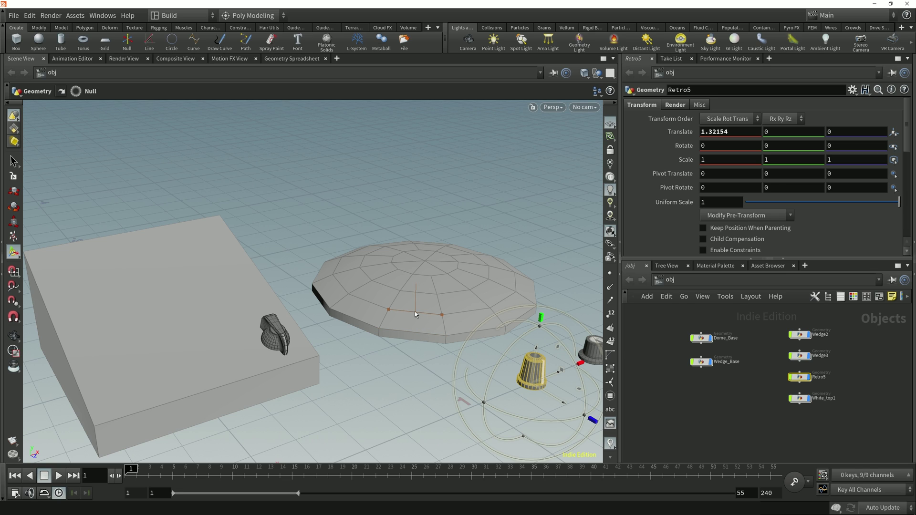
left_click_drag(417, 313, 402, 311, "alt")
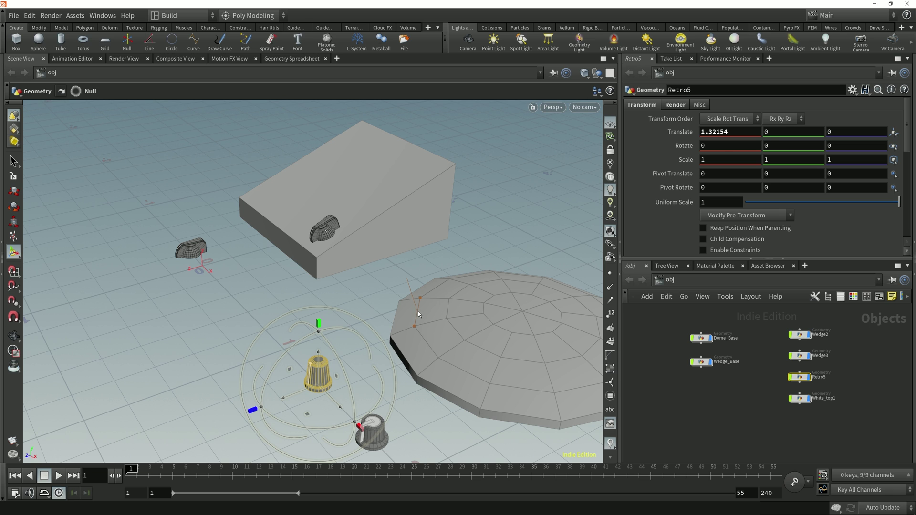
left_click(418, 311)
left_click_drag(423, 315, 437, 317, "alt")
right_click_drag(438, 317, 469, 269, "alt")
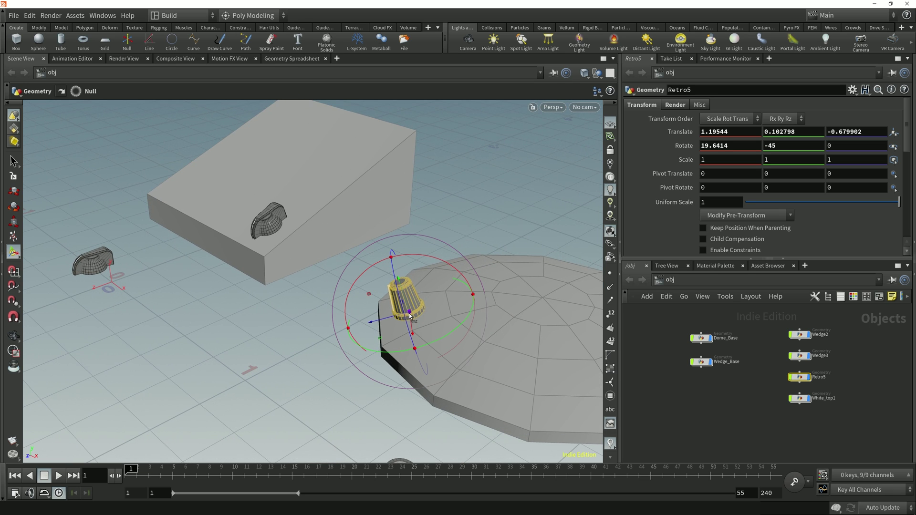
- Reposition and align Retro5 at another spot on the dome, about X 1.558, Y 0.103, Z -0.512, using orientation picking
left_click_drag(409, 315, 402, 324, "alt")
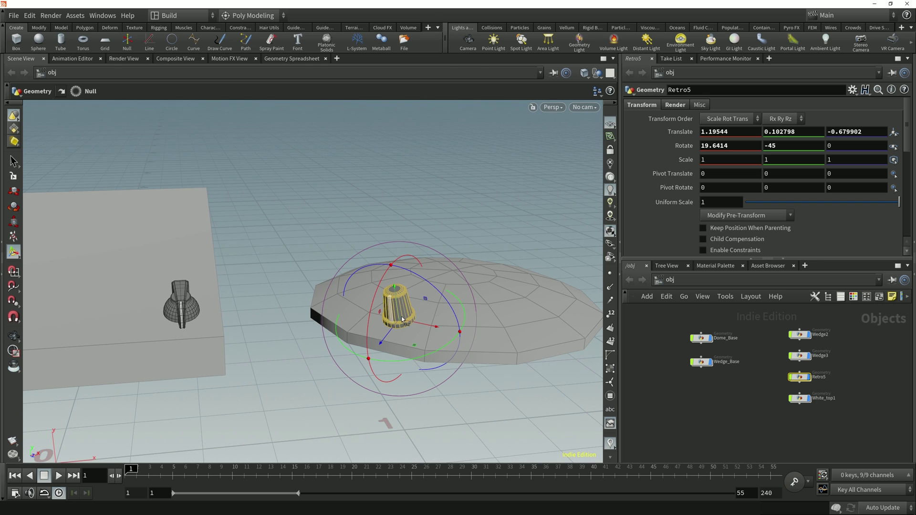
key("Escape")
left_click_drag(402, 320, 393, 354)
key("Return")
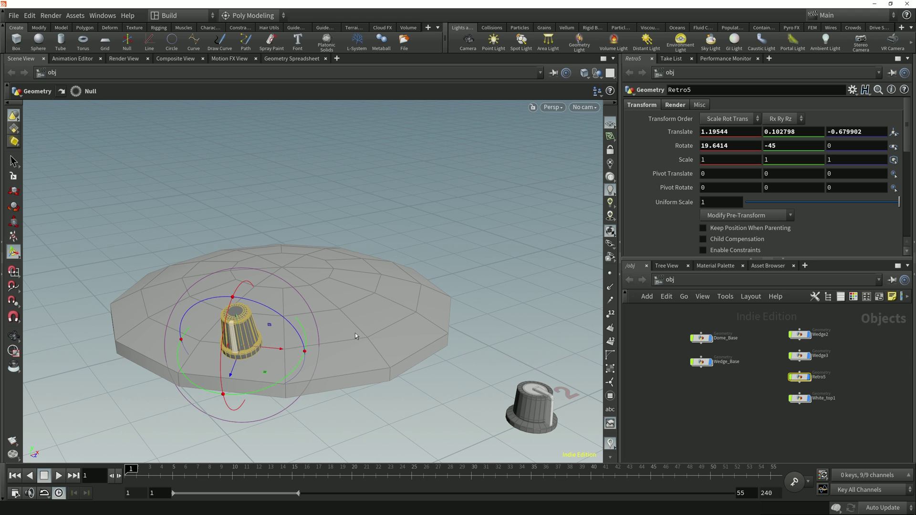
key("'")
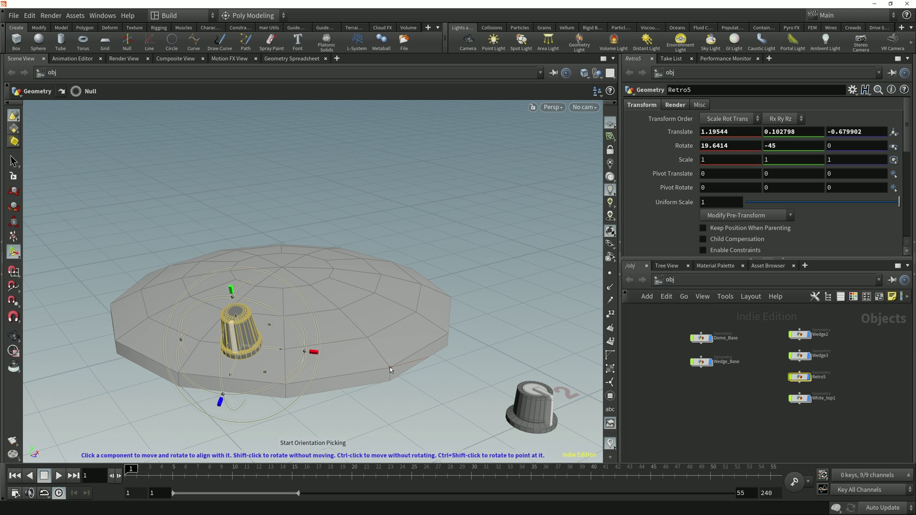
left_click(368, 336)
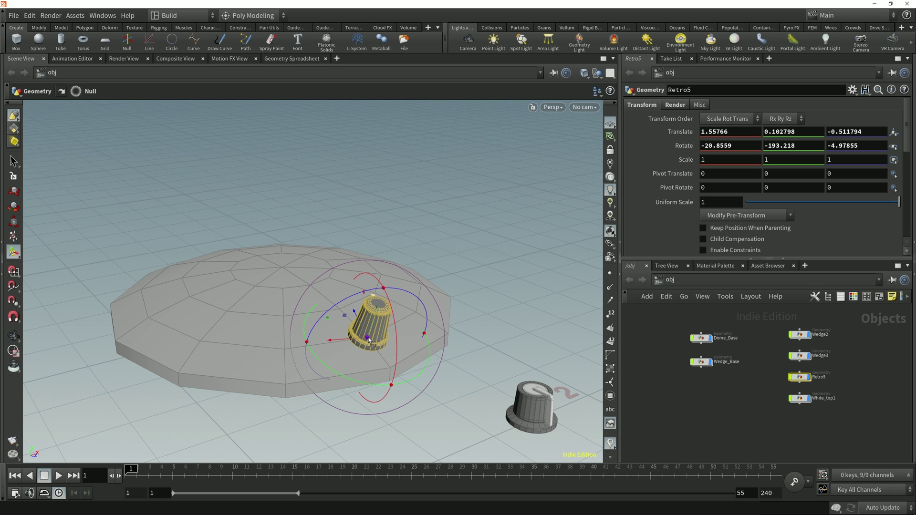
left_click_drag(400, 338, 378, 339, "alt")
key("Return")
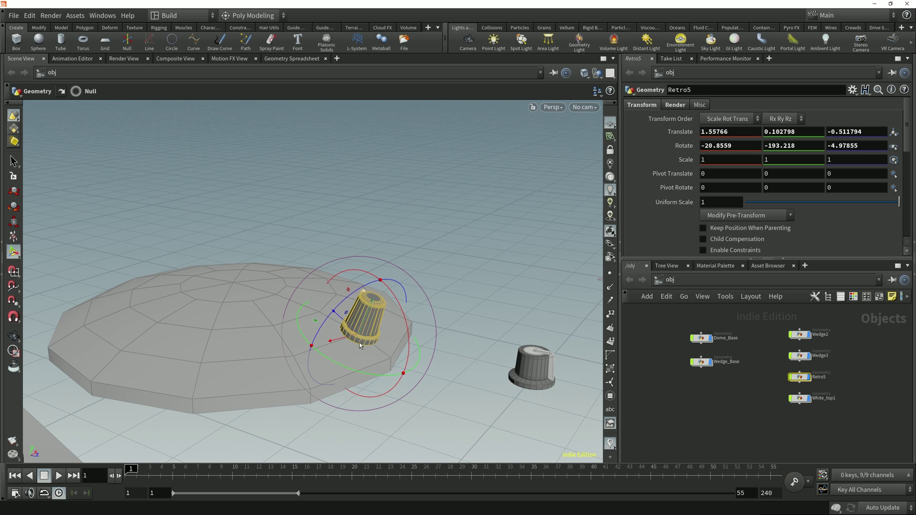
- Select the Wedge3 knob and rotate it to match the wedge base's sloped face without moving it, using orientation picking
key("Escape")
left_click_drag(357, 348, 412, 318)
right_click_drag(412, 318, 381, 336)
key("s")
left_click(248, 381)
key("apostrophe")
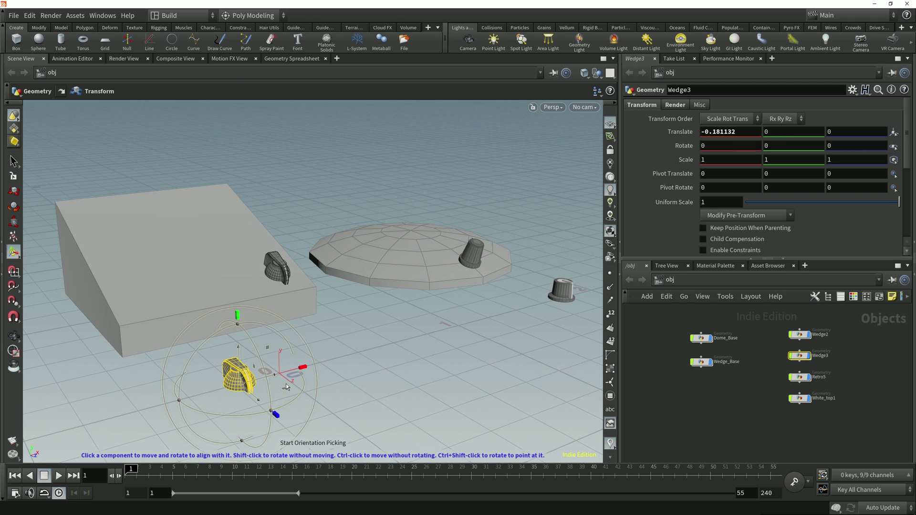
key("Escape")
left_click_drag(287, 384, 359, 406)
key("Escape")
key("apostrophe")
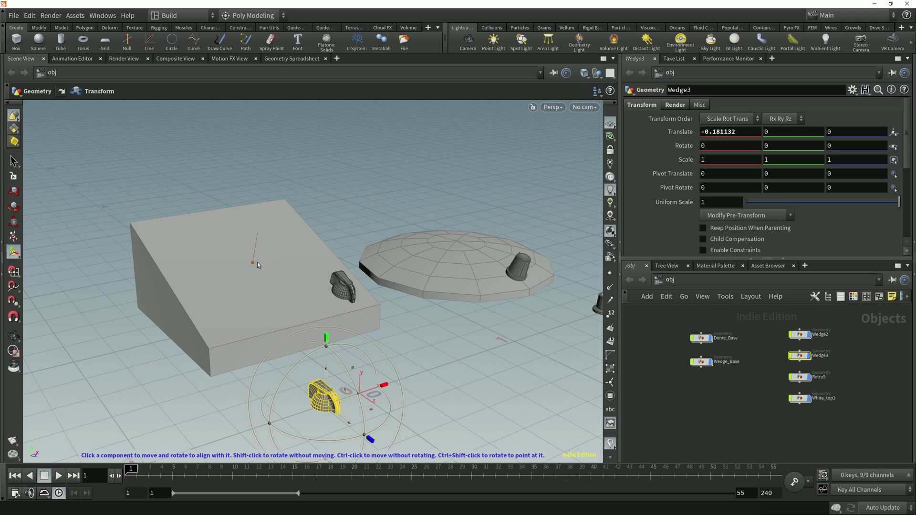
left_click(256, 265, "shift")
key("Escape")
left_click_drag(256, 265, 323, 313)
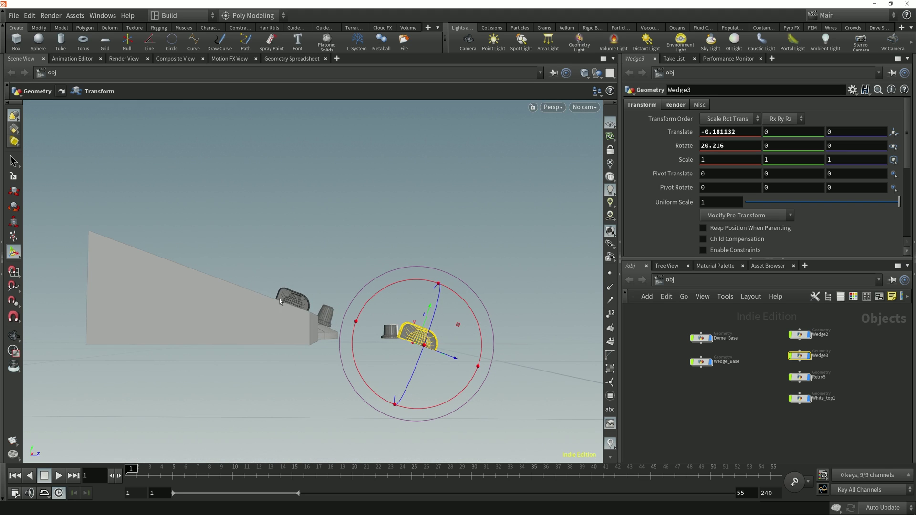
- Rotate Wedge3 in place to align with the wedge base's vertical front face, at 90 degrees in X and -180 in Z
left_click_drag(256, 294, 280, 284)
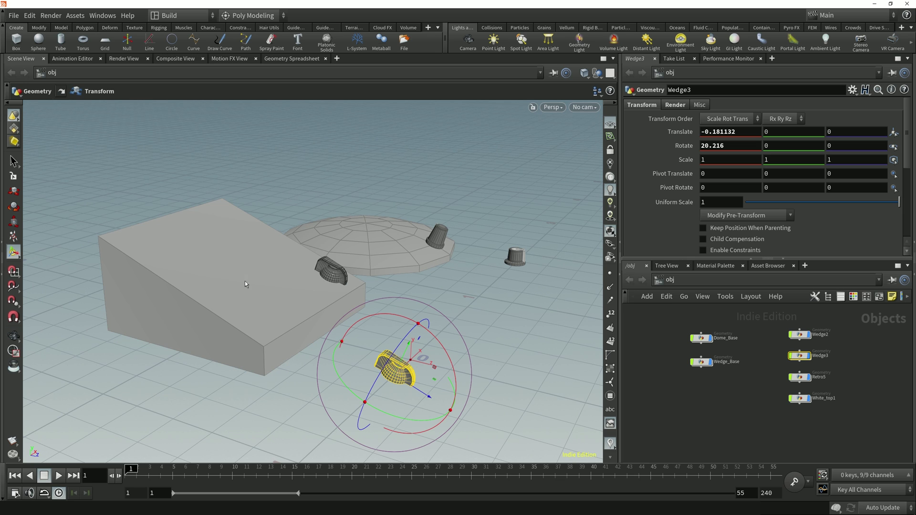
left_click_drag(331, 375, 306, 377, "alt")
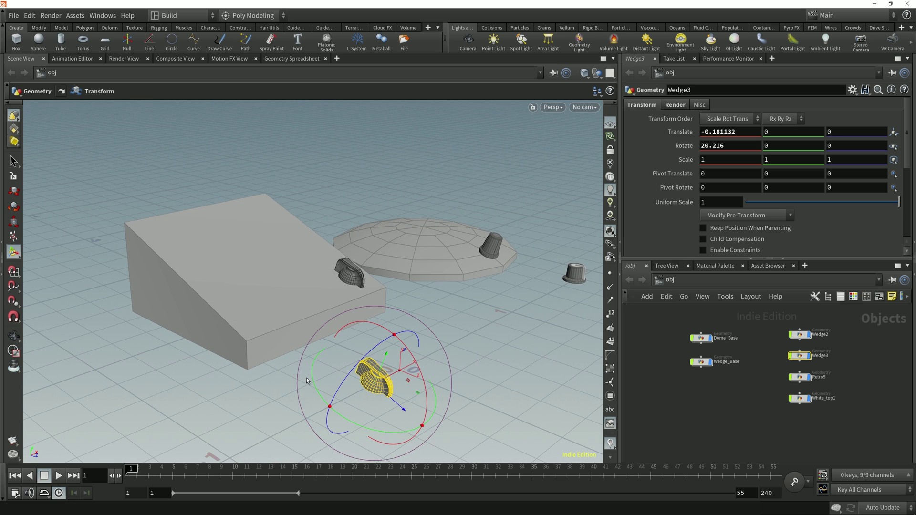
key("semicolon")
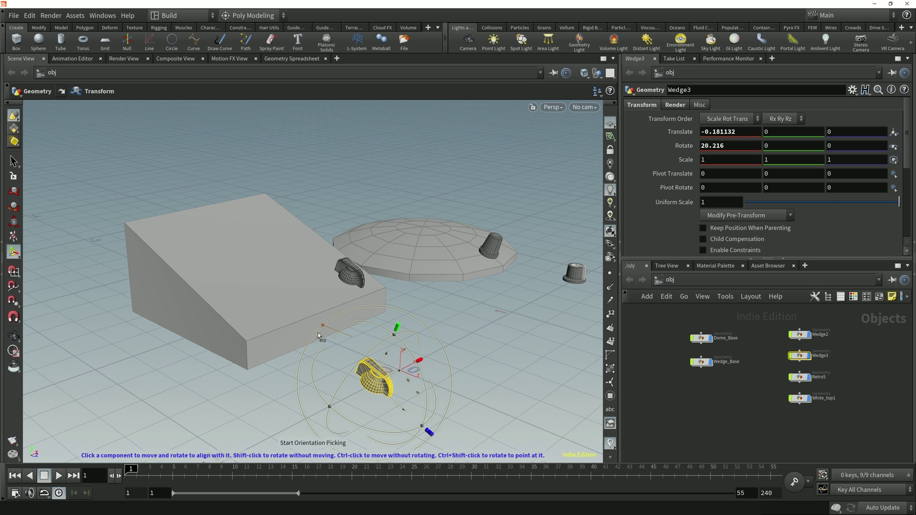
left_click(314, 328)
key("Escape")
left_click_drag(314, 328, 322, 354)
key("Return")
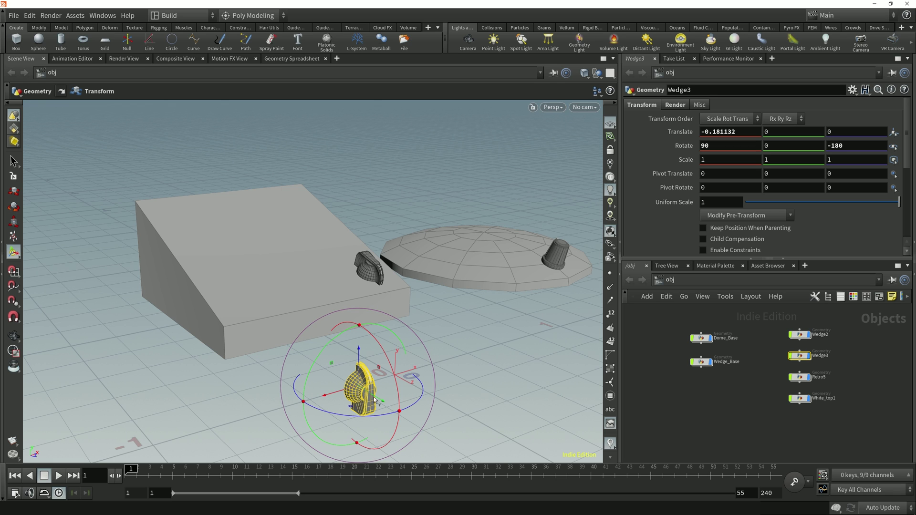
- Move Wedge3 to the centre of the wedge base's sloped face while keeping its rotation, using orientation picking
left_click_drag(374, 402, 283, 369, "alt")
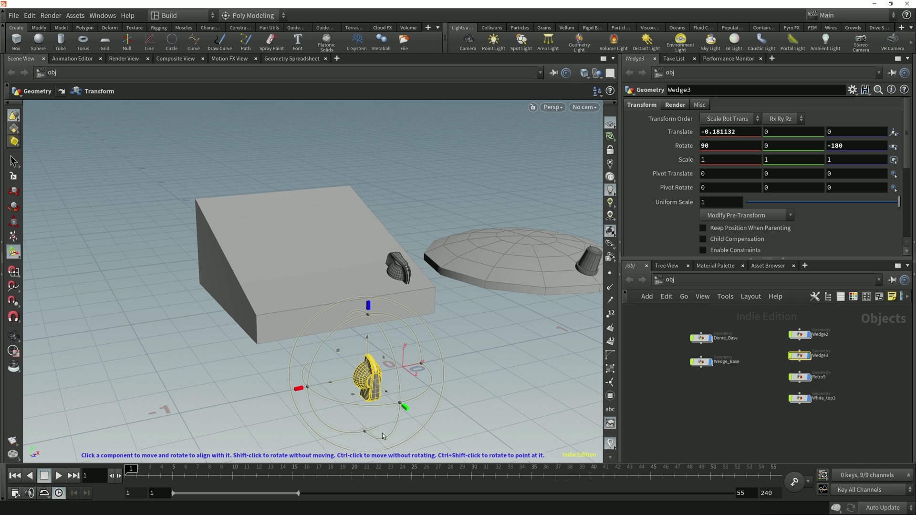
left_click(311, 245)
key("Escape")
left_click_drag(311, 245, 376, 266)
key("Return")
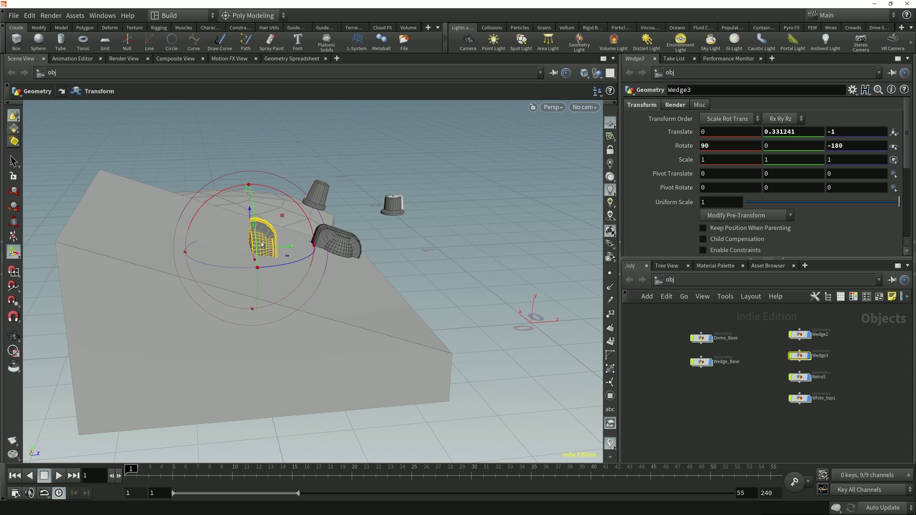
left_click_drag(302, 262, 272, 318, "alt")
right_click_drag(272, 317, 315, 315, "alt")
middle_click_drag(315, 315, 267, 327, "alt")
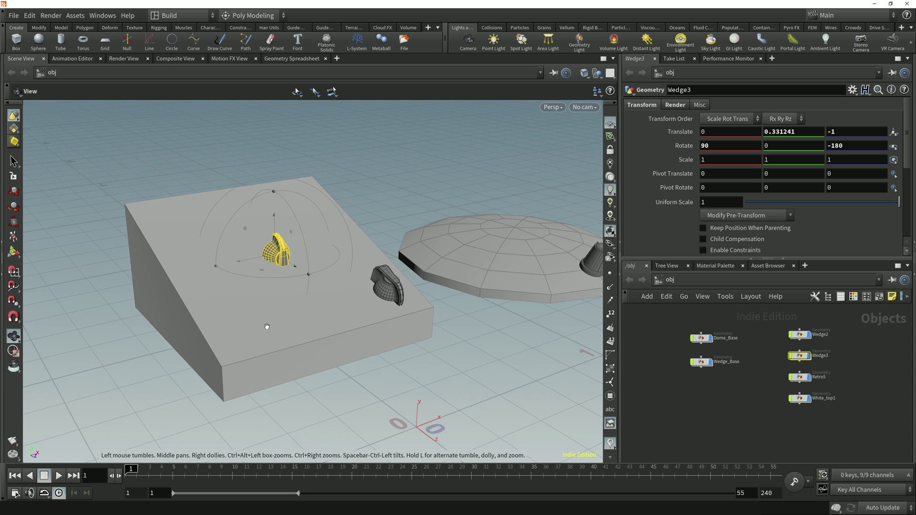
- Reset Wedge3's translation and rotation to their default values of 0 on all axes
middle_click(685, 133, "ctrl")
middle_click(685, 147, "ctrl")
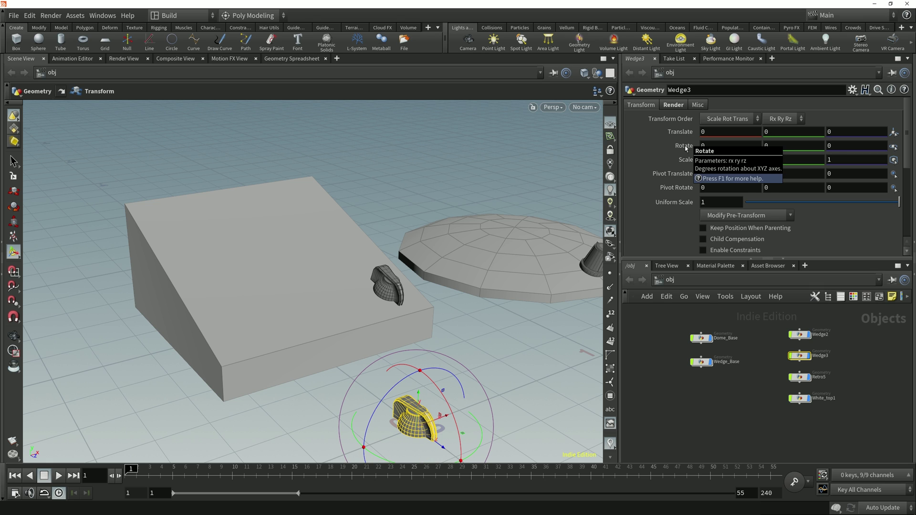
left_click(462, 434)
key("ctrl+z")
right_click_drag(531, 385, 511, 404, "alt")
middle_click_drag(511, 405, 454, 370, "alt")
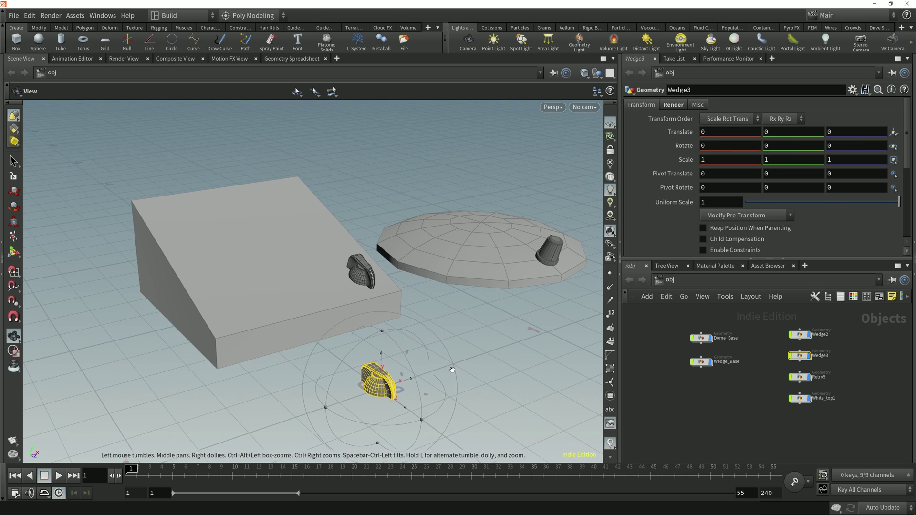
- Rotate Wedge3 in place to align with the wedge base's lower front-left corner point using orientation picking, without moving it
key("apostrophe")
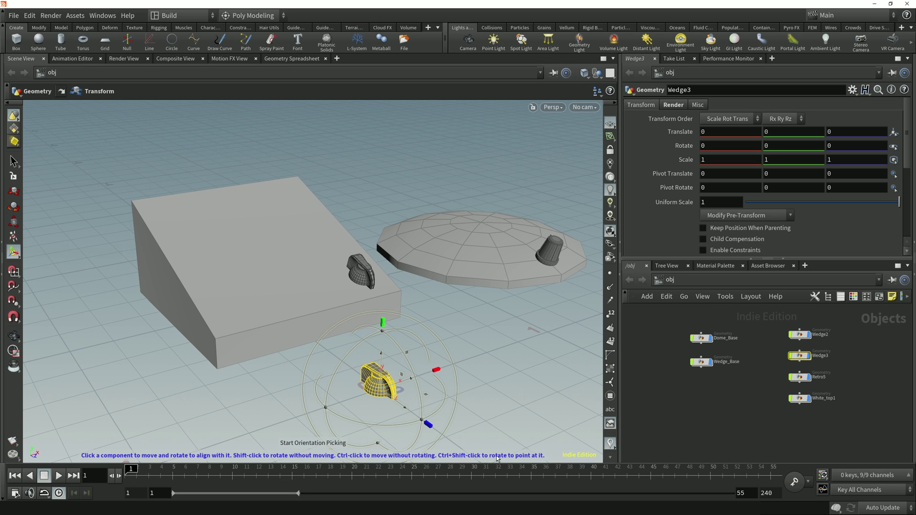
left_click_drag(466, 397, 450, 403, "alt")
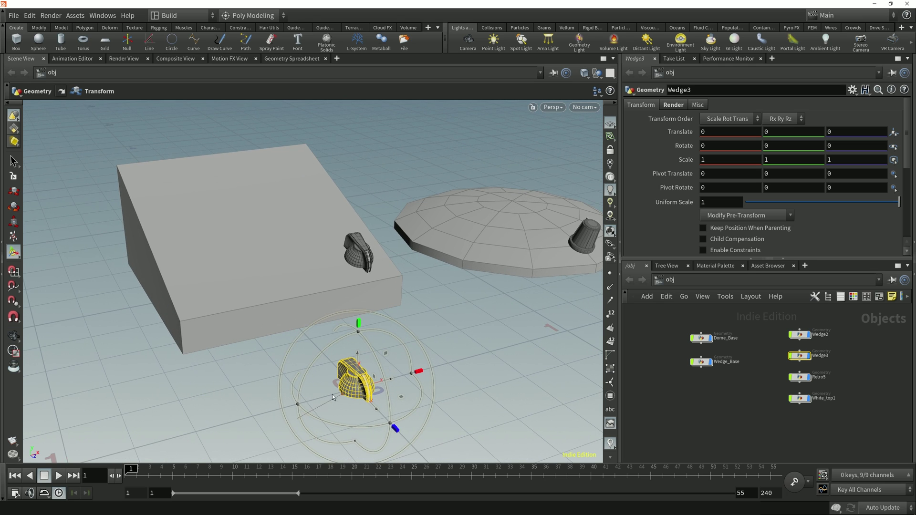
left_click(184, 354)
key("Escape")
left_click_drag(185, 356, 406, 362)
key("r")
left_click_drag(341, 399, 244, 394, "alt")
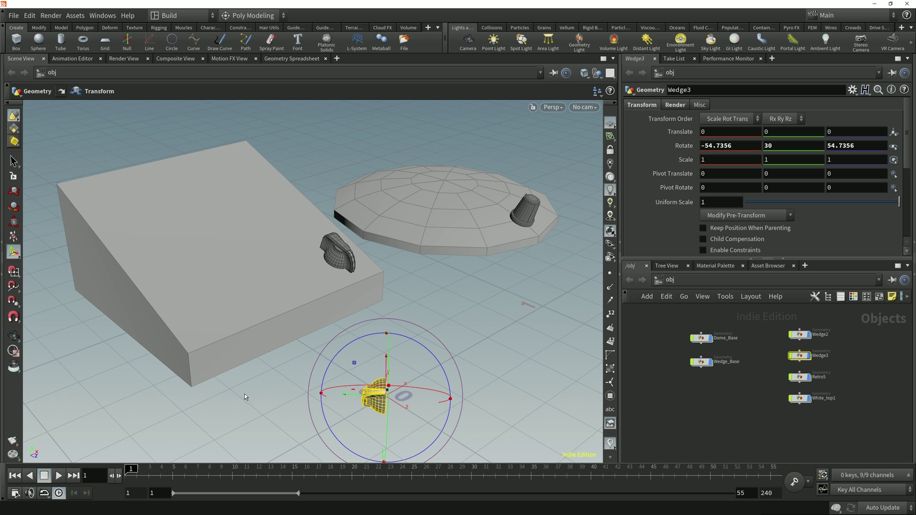
- Rotate Wedge3 in place using the wedge base's vertical front-right edge as the orientation picking target
left_click_drag(385, 408, 316, 399, "alt")
middle_click_drag(373, 388, 362, 401, "alt")
right_click_drag(362, 401, 398, 370, "alt")
key("apostrophe")
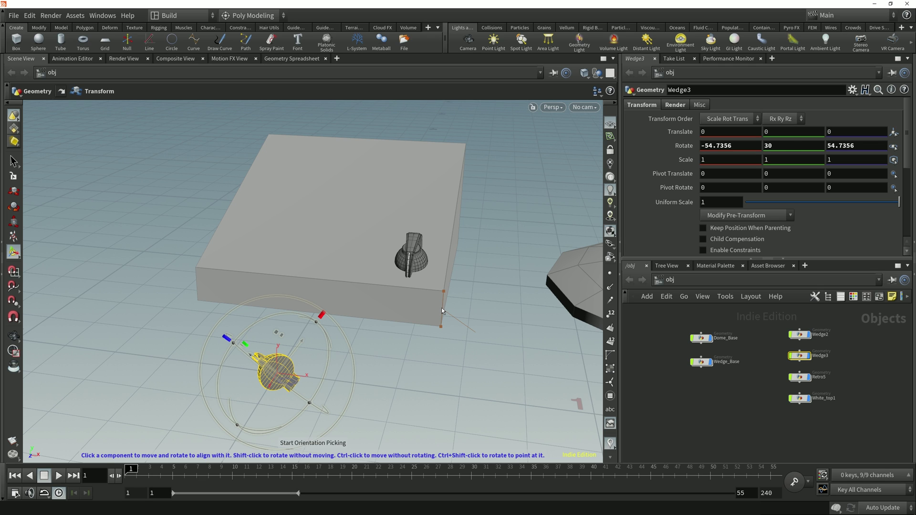
left_click(442, 308)
left_click_drag(441, 308, 266, 351)
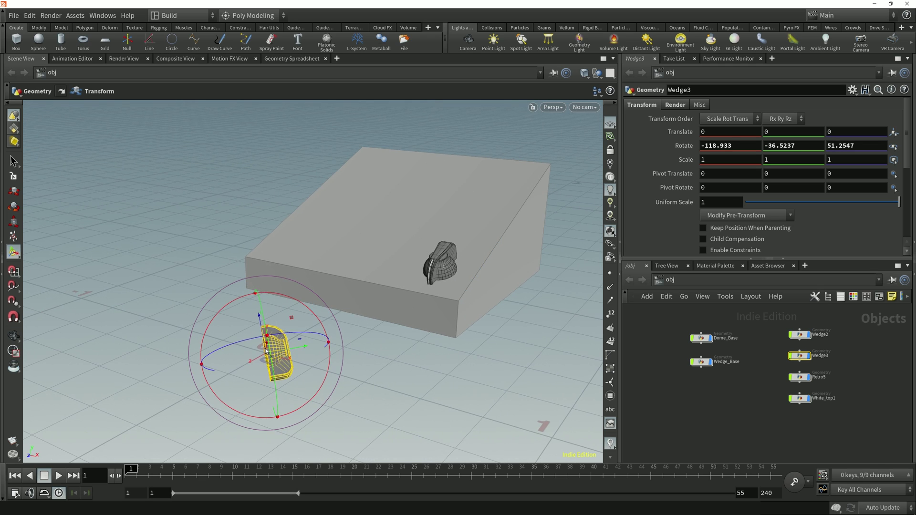
left_click_drag(454, 315, 427, 378, "alt")
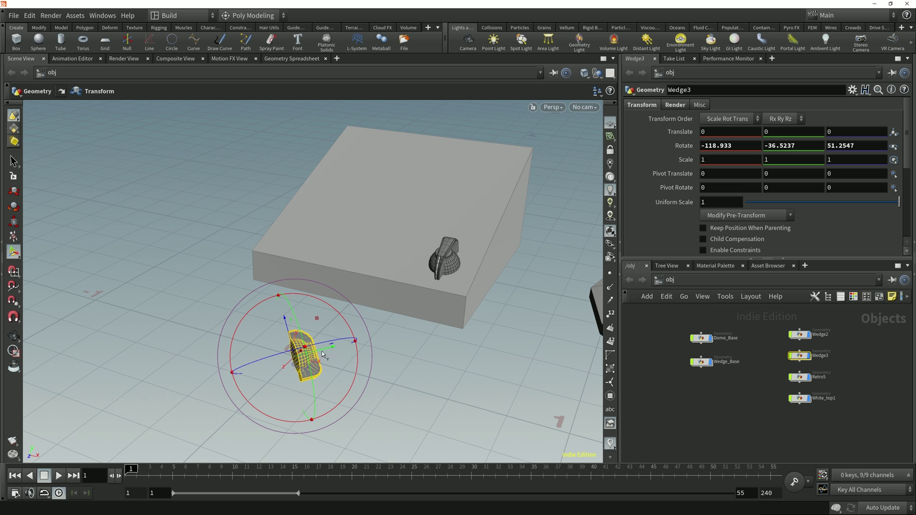
left_click_drag(330, 357, 394, 395)
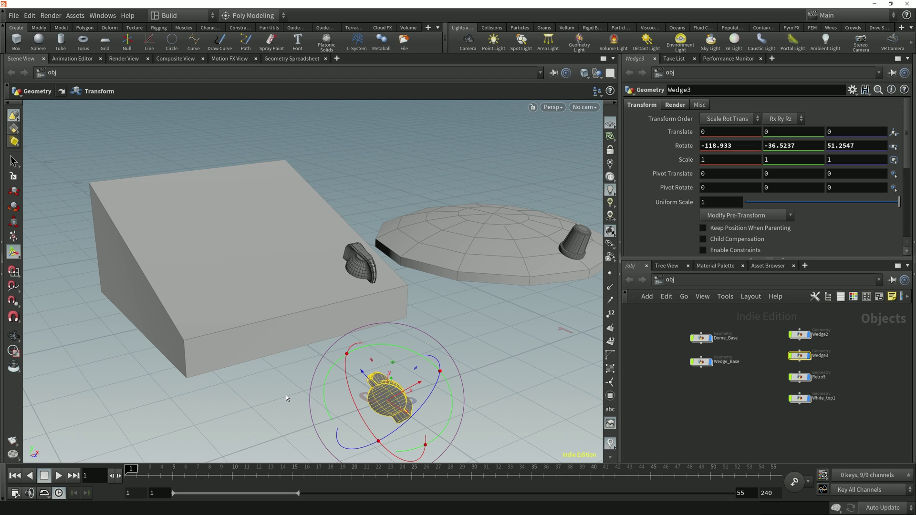
- Move and align Wedge3 to the centre of the wedge base's sloped face using orientation picking
key("grave")
left_click(247, 246)
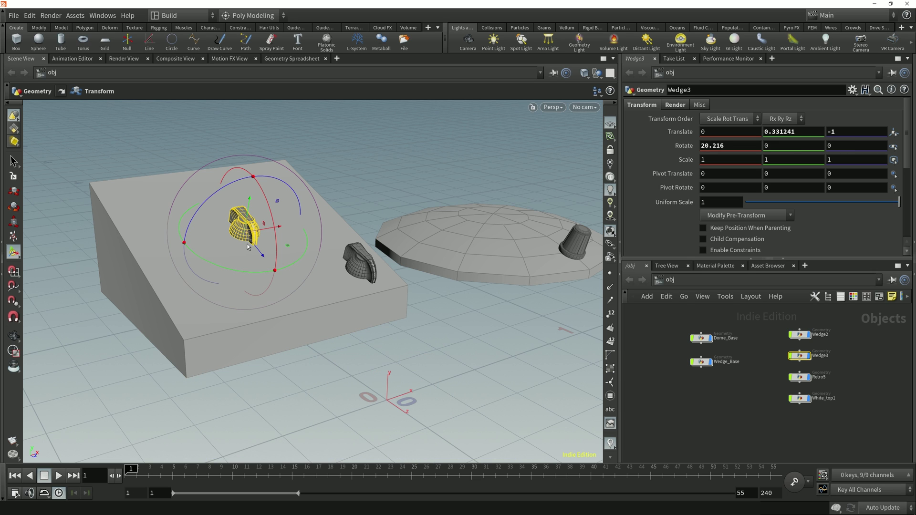
key("space")
left_click_drag(251, 255, 275, 240)
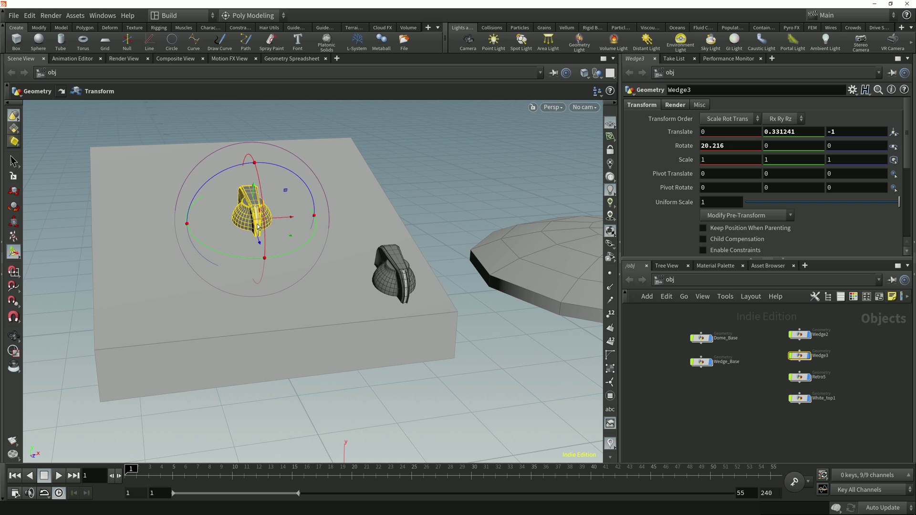
key("space")
left_click_drag(256, 245, 308, 268)
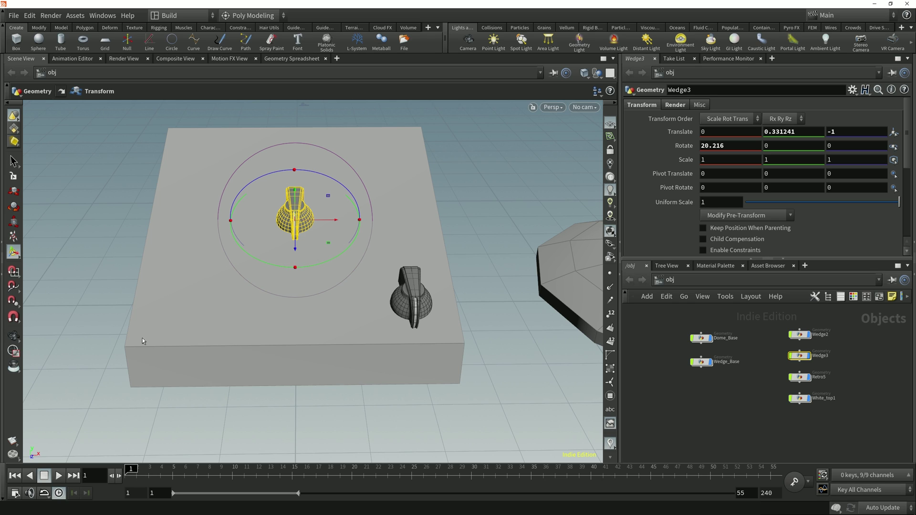
left_click_drag(190, 340, 319, 336)
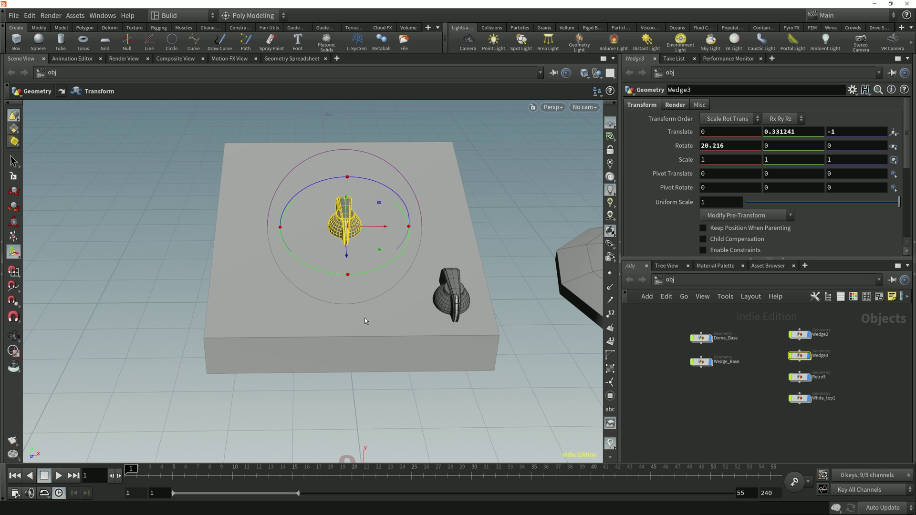
- Try to rotate Wedge3 in place from the wedge base's upper front-left corner, and undo the rotation
key("apostrophe")
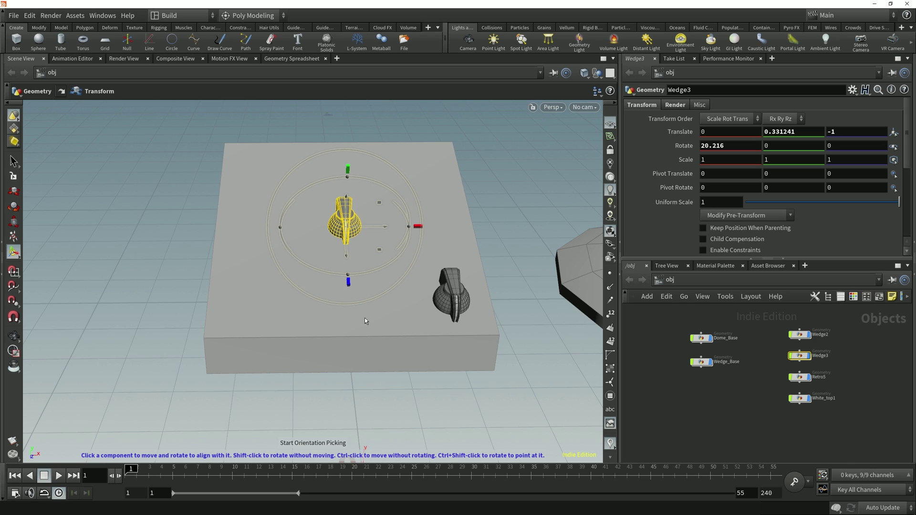
left_click(203, 338, "shift")
key("Escape")
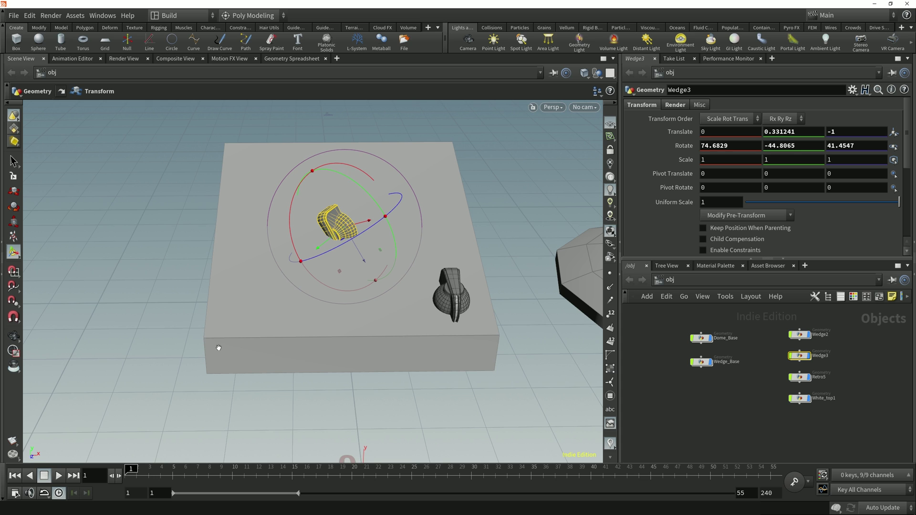
left_click_drag(219, 343, 279, 337)
left_click_drag(370, 370, 406, 339)
key("t")
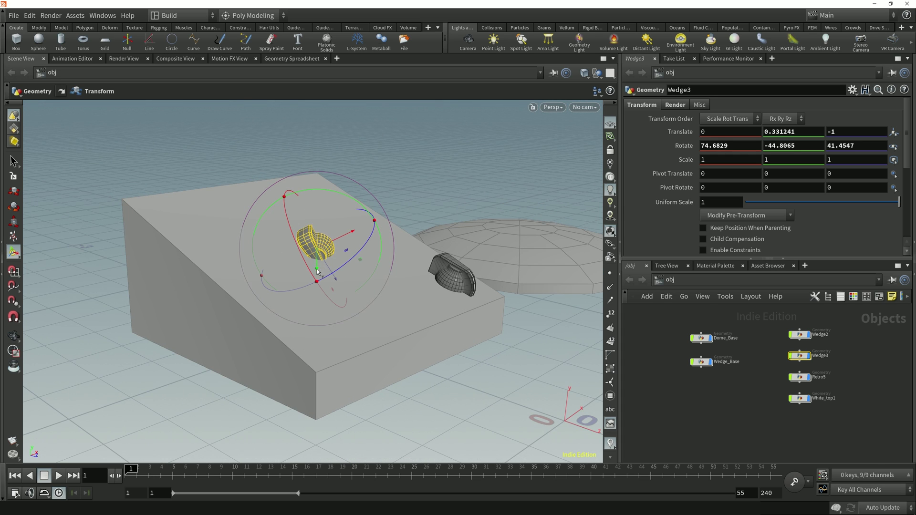
left_click_drag(340, 368, 323, 313, "alt")
key("ctrl+z")
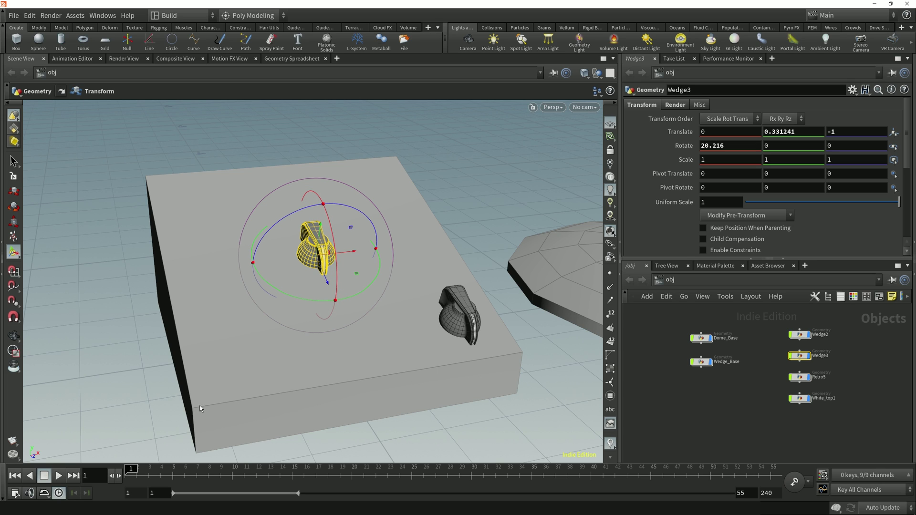
- Set Wedge3's Z axis as the primary axis and rotate the knob in place to point at the wedge base's upper front-left corner
left_click_drag(261, 390, 285, 368, "alt")
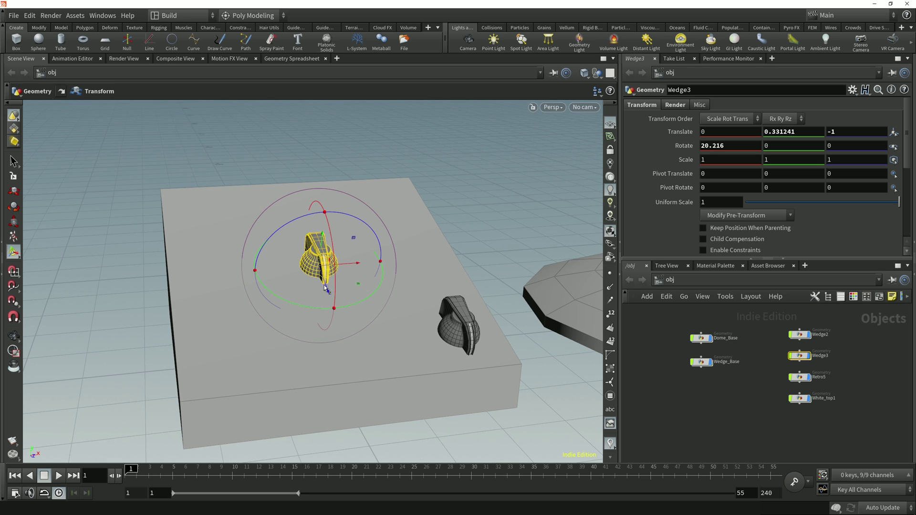
key("semicolon")
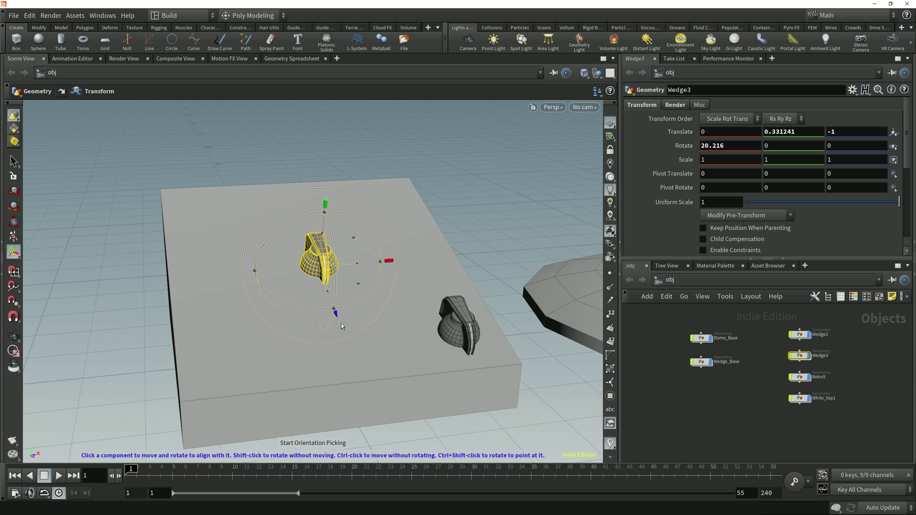
right_click_drag(341, 326, 356, 316, "alt")
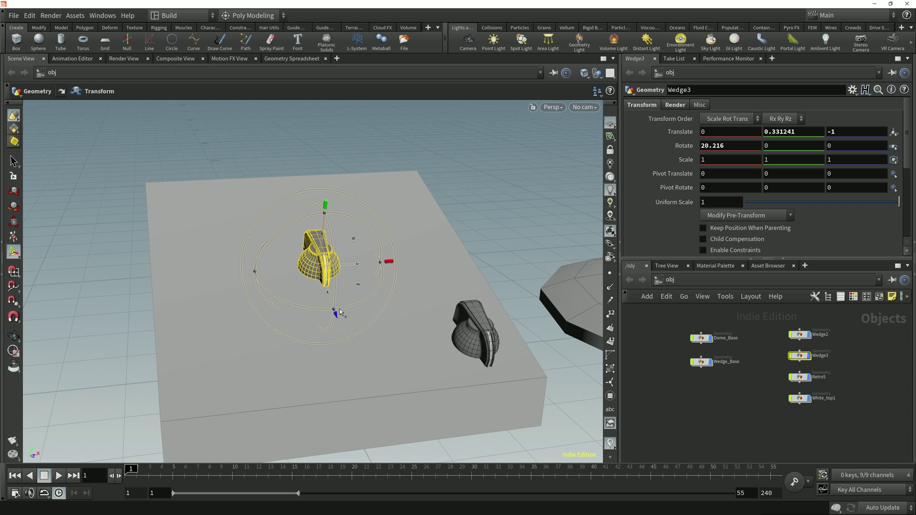
key("Escape")
middle_click_drag(344, 326, 360, 288, "alt")
right_click_drag(360, 288, 329, 310, "alt")
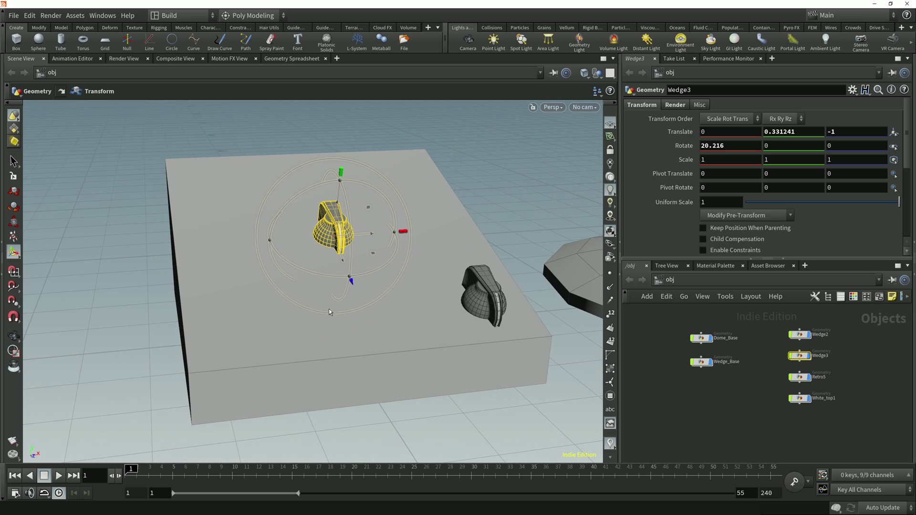
left_click(189, 375)
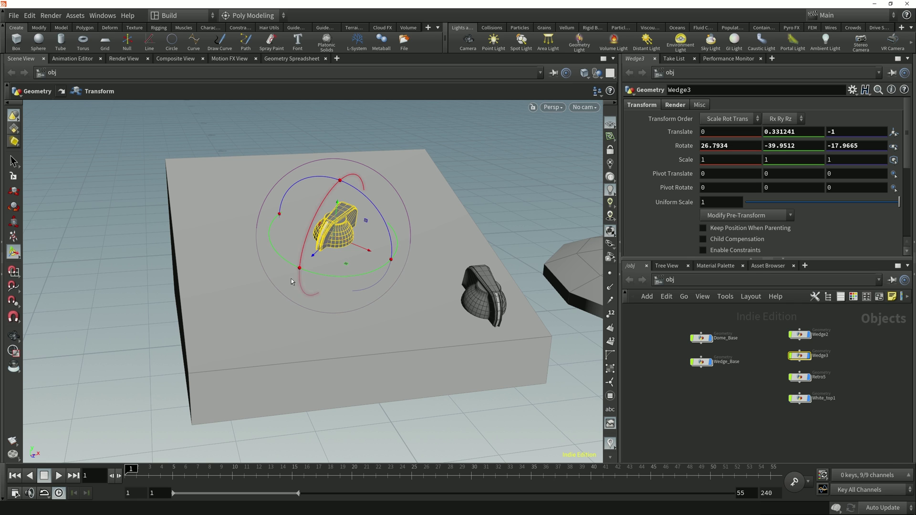
key("Escape")
left_click_drag(273, 329, 218, 335)
key("Return")
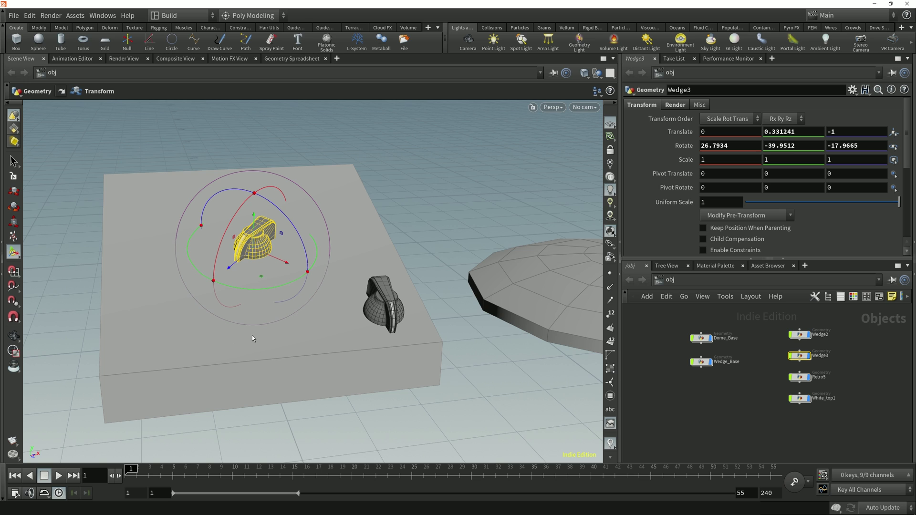
- Rotate Wedge3 freehand about its Z axis, bringing its rotation to about 46.8, 2.3 and -71.9 degrees
key("Escape")
left_click_drag(252, 335, 242, 300)
key("Return")
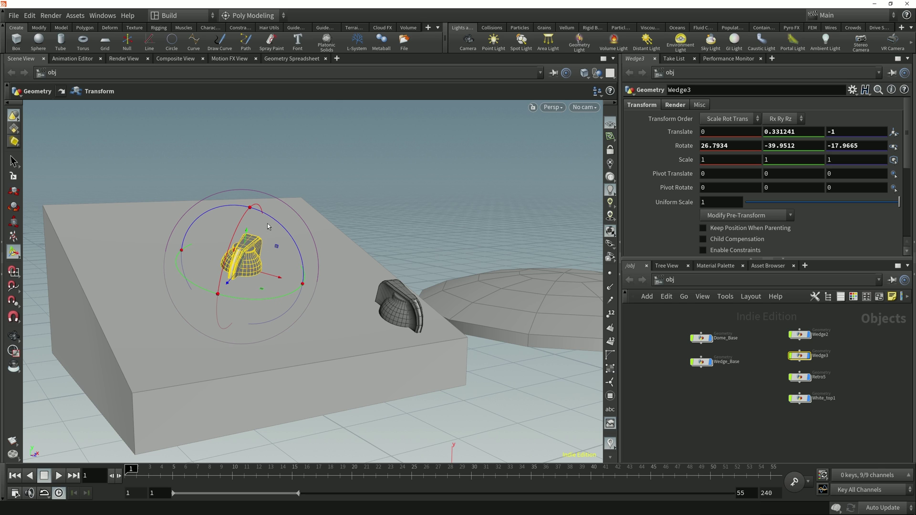
left_click_drag(268, 228, 293, 272)
left_click_drag(323, 310, 330, 304, "alt")
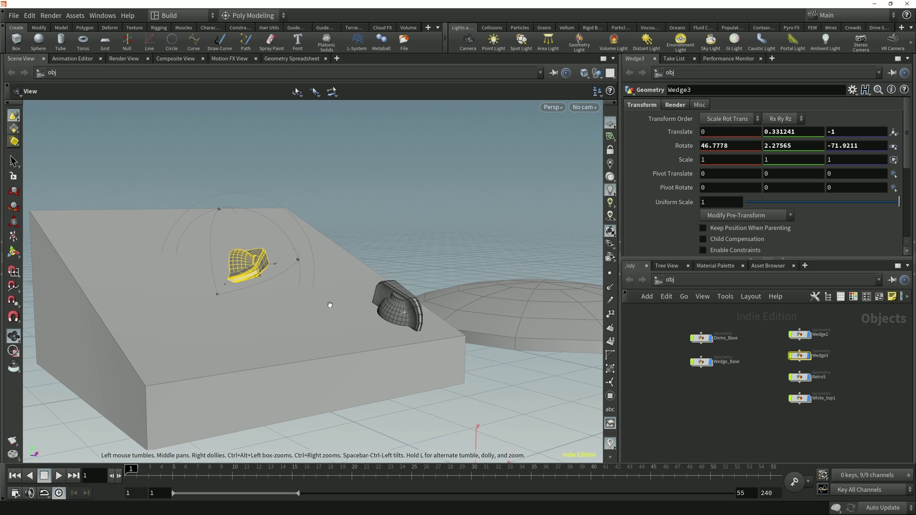
key("r")
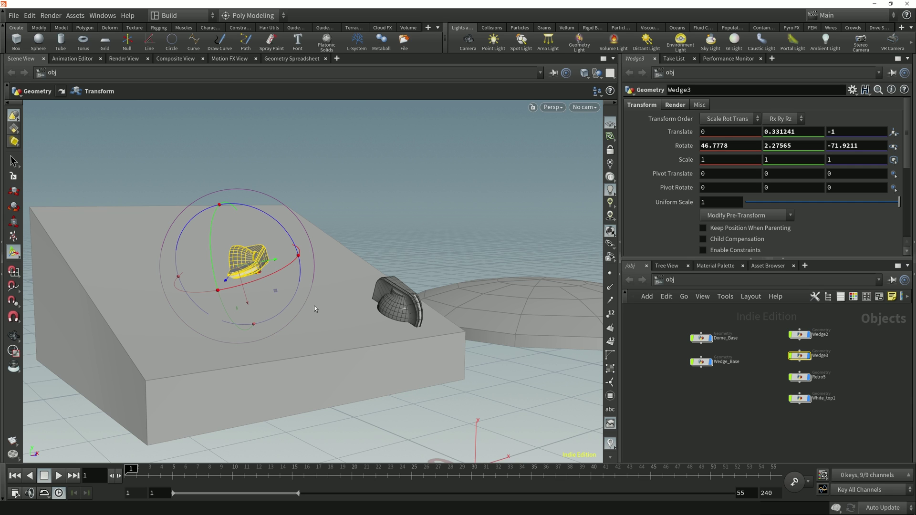
- Switch the viewport to wireframe display and start orientation picking for Wedge3
key("w")
left_click_drag(326, 308, 312, 308, "alt")
middle_click_drag(312, 308, 305, 288, "alt")
left_click_drag(305, 288, 324, 283, "alt")
key("semicolon")
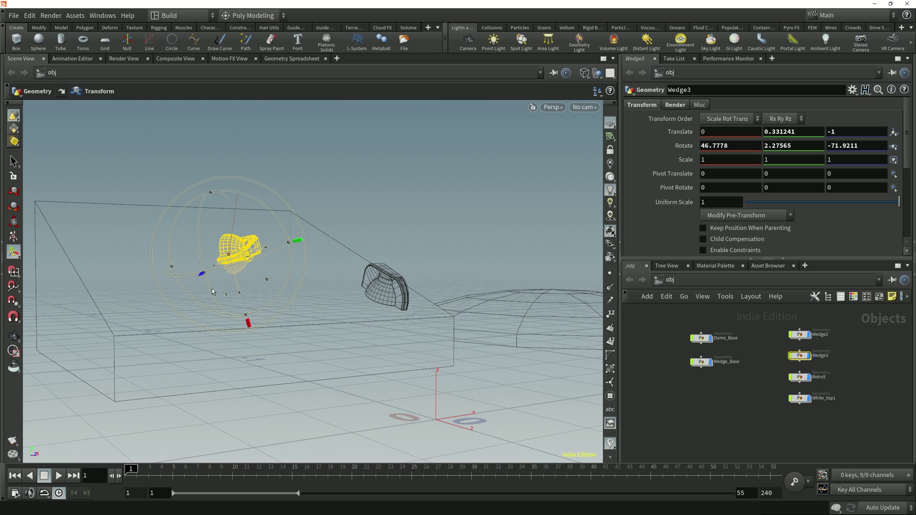
left_click_drag(206, 275, 206, 300, "alt")
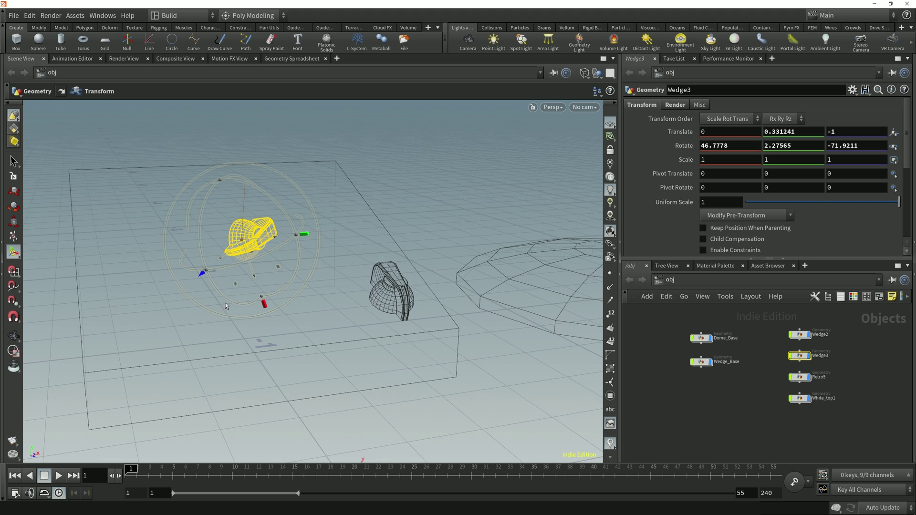
right_click_drag(242, 302, 247, 310, "alt")
left_click_drag(248, 310, 253, 308, "alt")
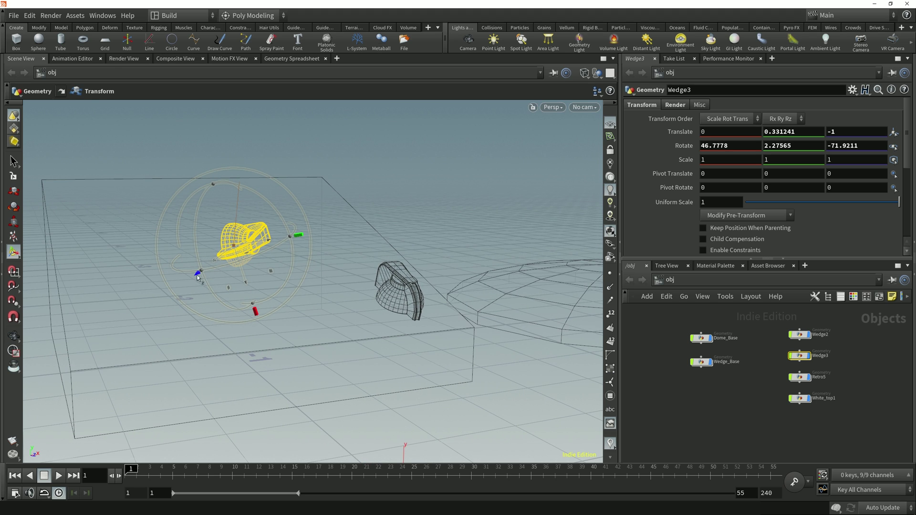
left_click_drag(311, 308, 268, 286)
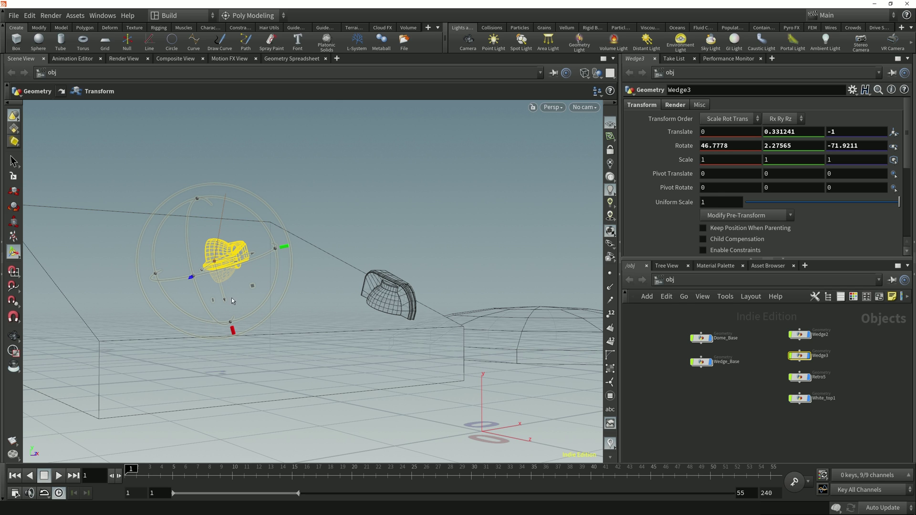
left_click_drag(254, 307, 313, 312)
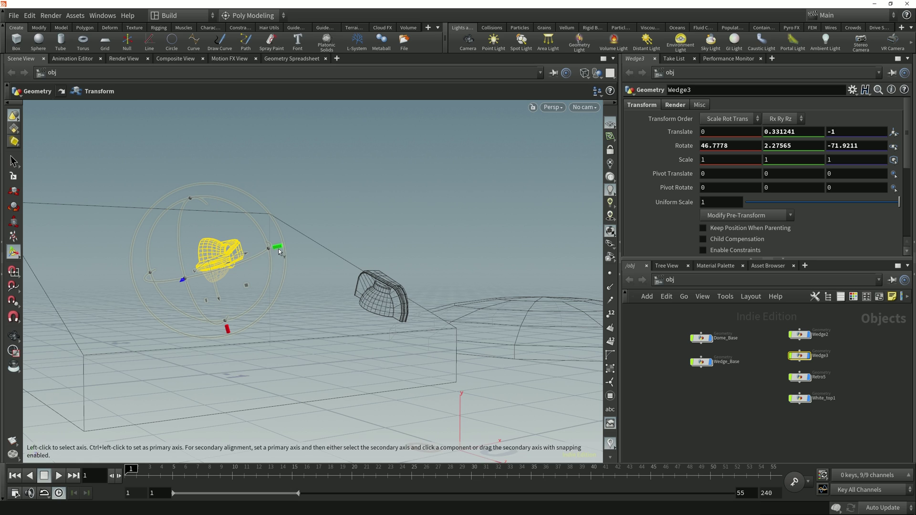
- Choose Wedge3's X axis as the secondary axis and align it with the normal of the wedge base's upper front-right corner point
left_click(228, 330)
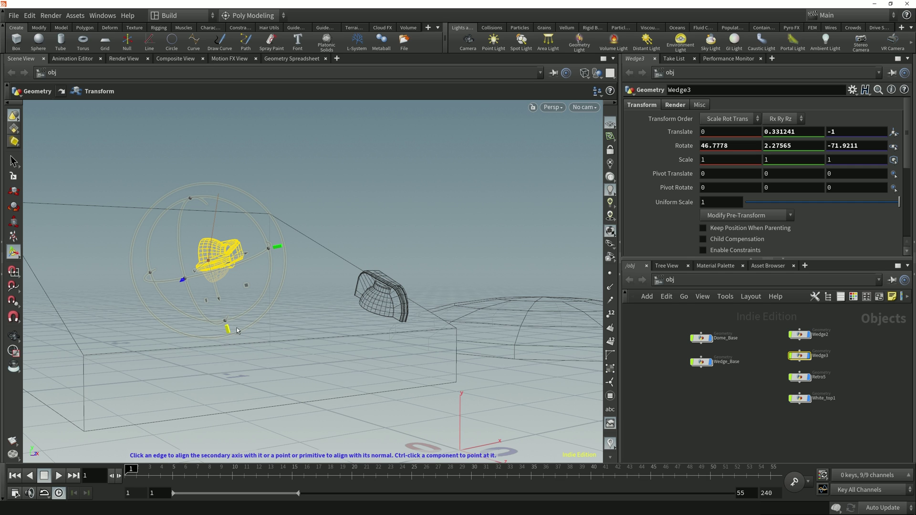
left_click_drag(253, 337, 377, 328, "alt")
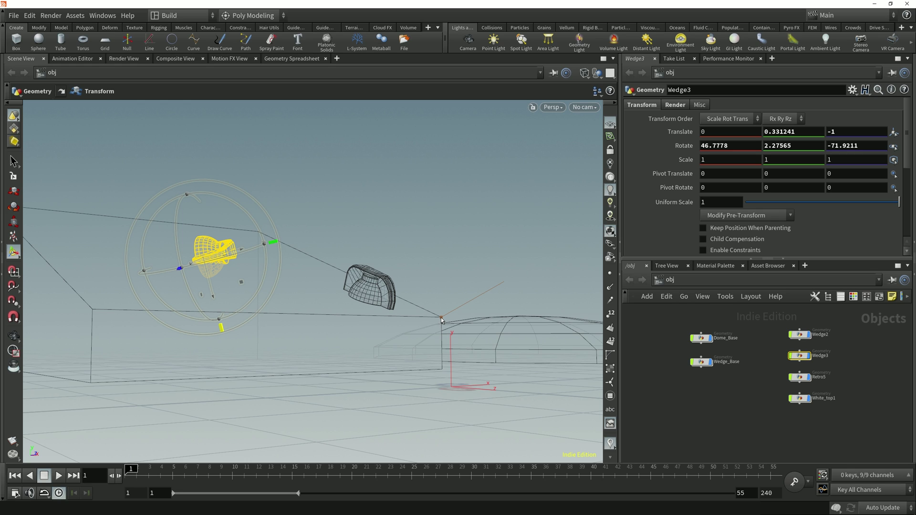
left_click(441, 320)
left_click_drag(441, 320, 470, 330, "alt")
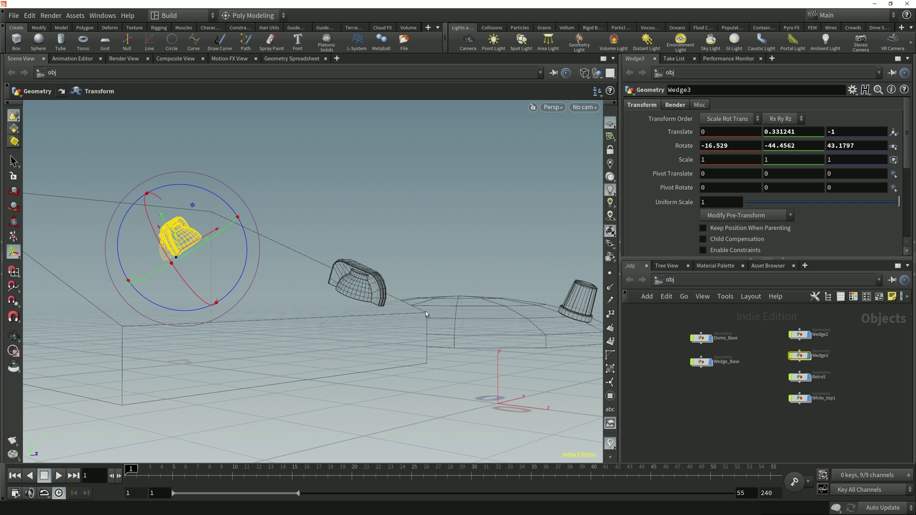
left_click_drag(439, 306, 342, 336, "alt")
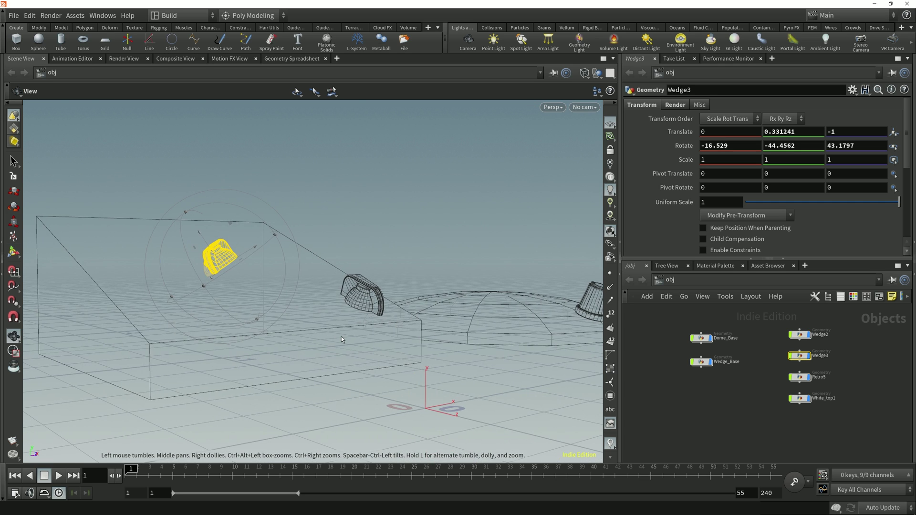
- Start orientation picking for Wedge3 and snap its X axis toward successive wedge base corners, ending at the upper front-right corner
key("t")
key("apostrophe")
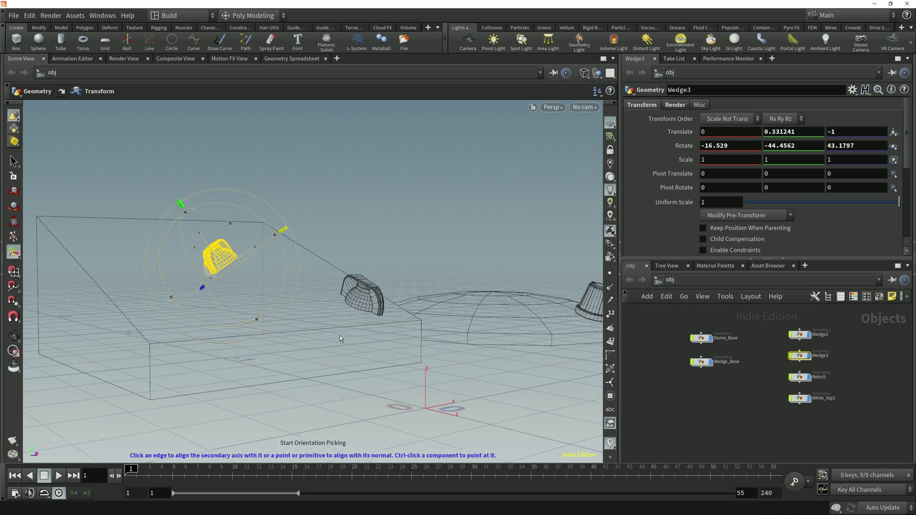
left_click_drag(285, 231, 421, 362)
left_click_drag(116, 356, 42, 353)
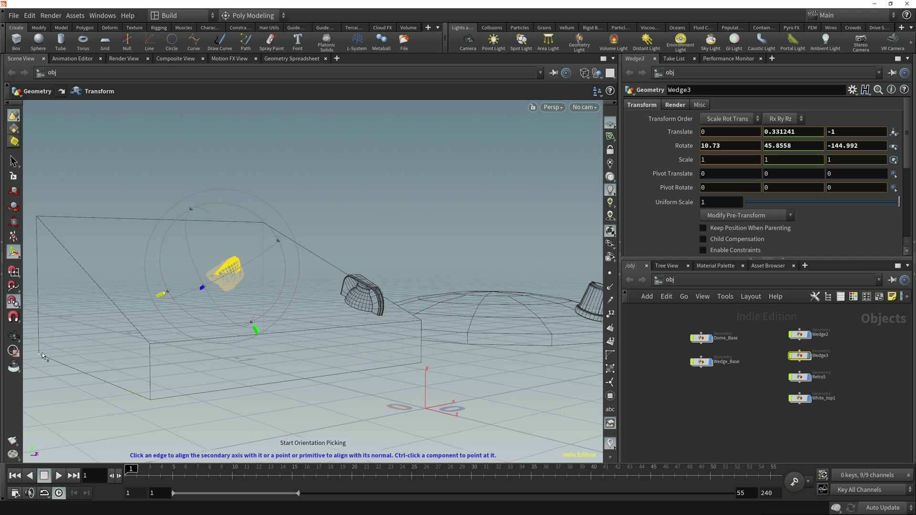
left_click(37, 218)
left_click_drag(36, 218, 421, 320)
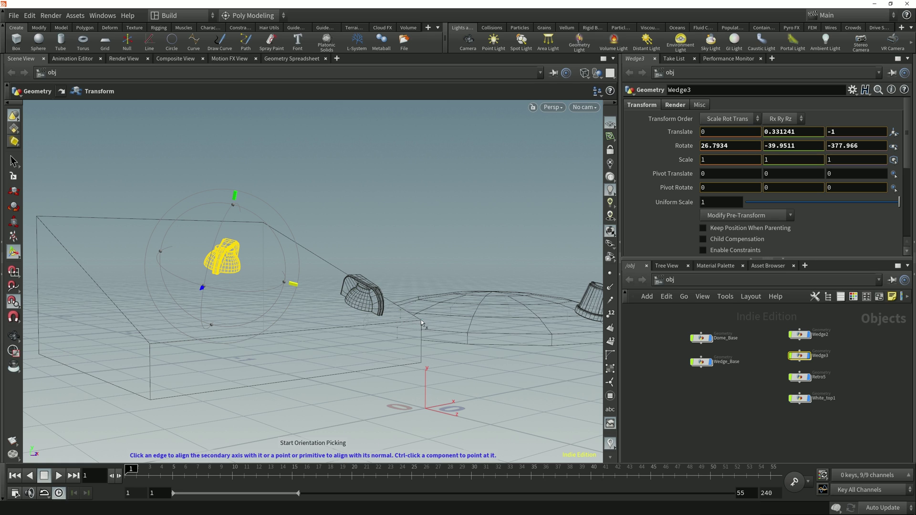
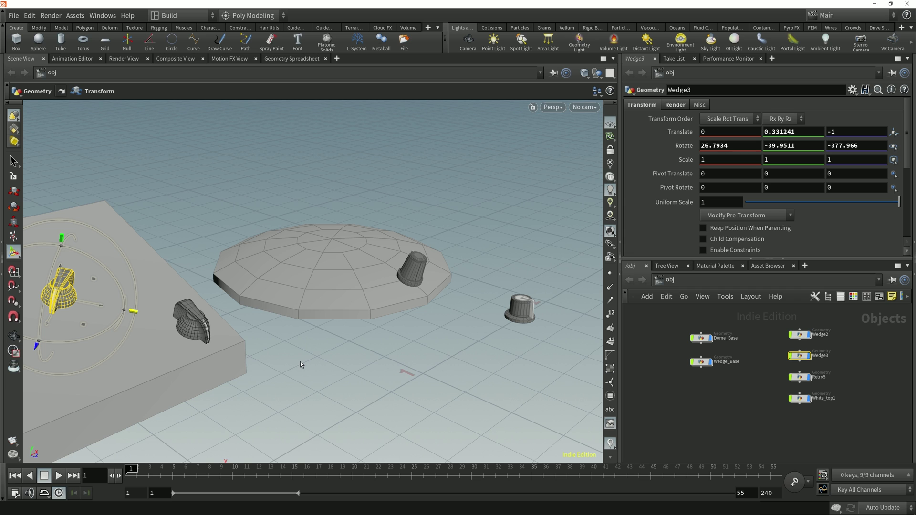
- Select the White_top1 knob and use orientation picking to move and align it to the dome's top centre point
right_click_drag(342, 334, 384, 291, "alt")
left_click_drag(425, 298, 463, 344)
key("t")
left_click(552, 308)
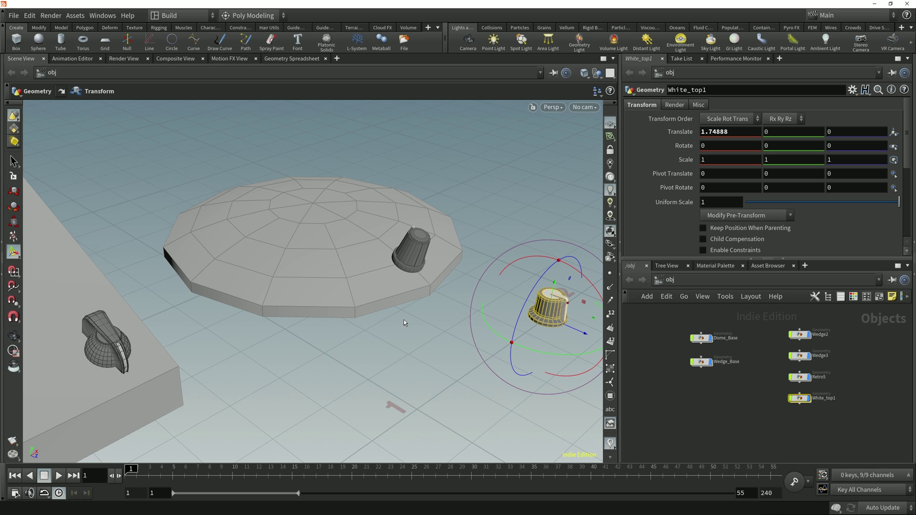
key("apostrophe")
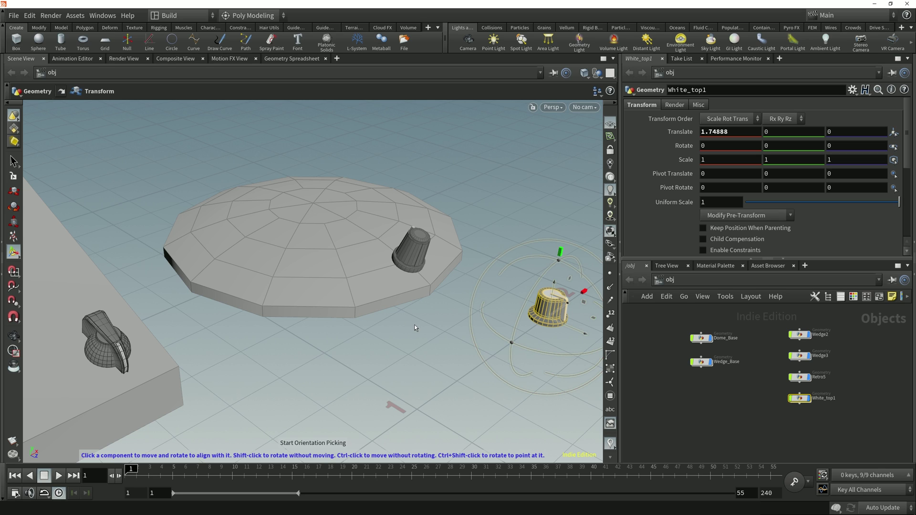
left_click(313, 204)
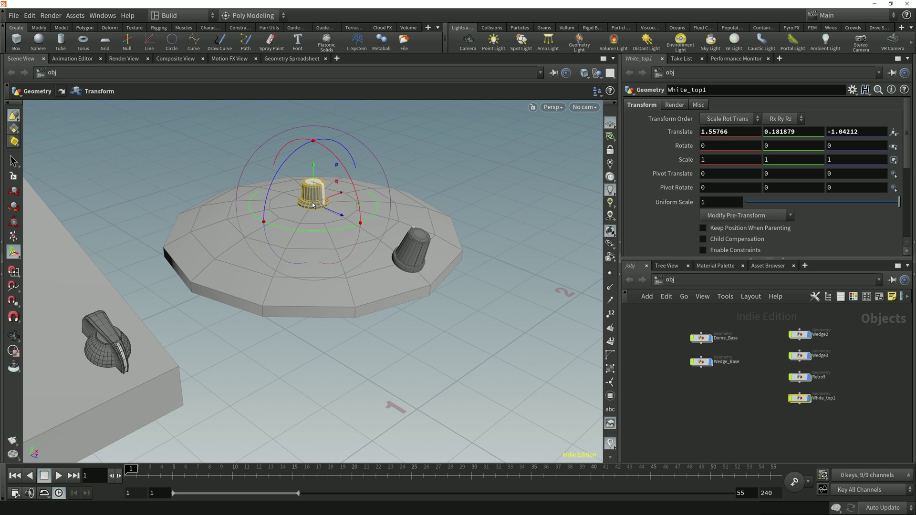
- Try setting White_top1's Z axis as the primary axis and rotating the knob in place to point at a dome rim corner
scroll(315, 210, "up", 2)
left_click_drag(378, 205, 312, 193, "alt")
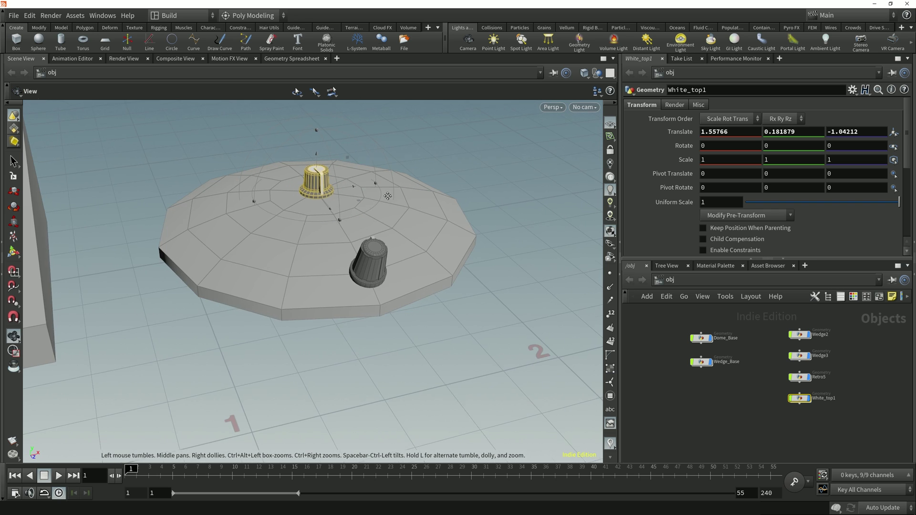
middle_click_drag(313, 193, 243, 285, "alt")
right_click_drag(243, 285, 351, 307, "alt")
left_click_drag(352, 306, 268, 263, "alt")
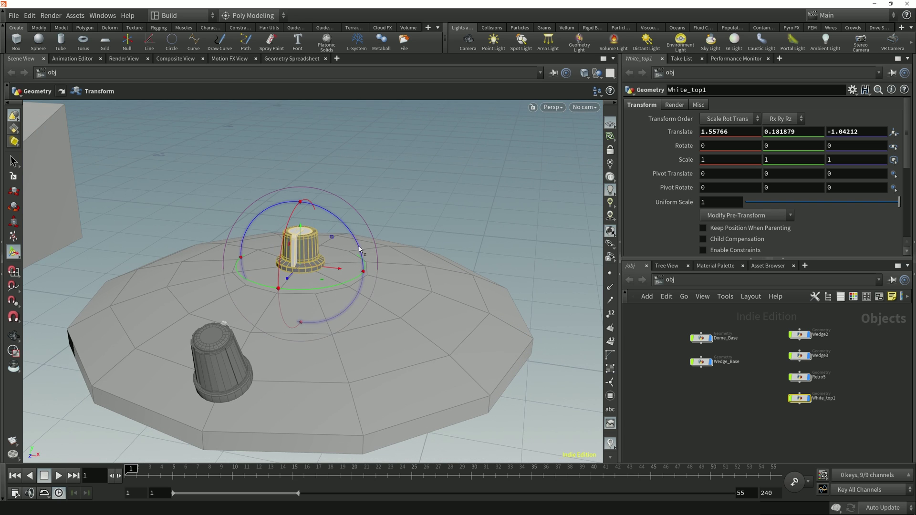
left_click_drag(533, 339, 416, 282)
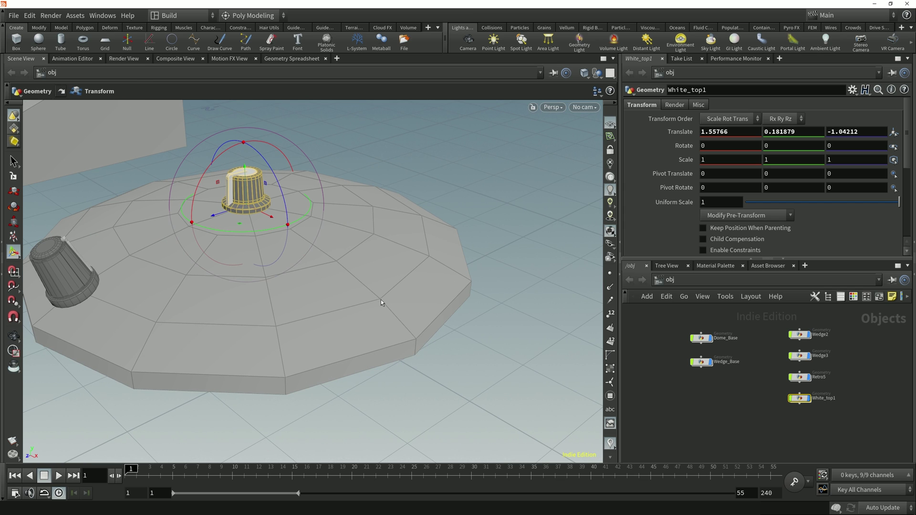
key("h")
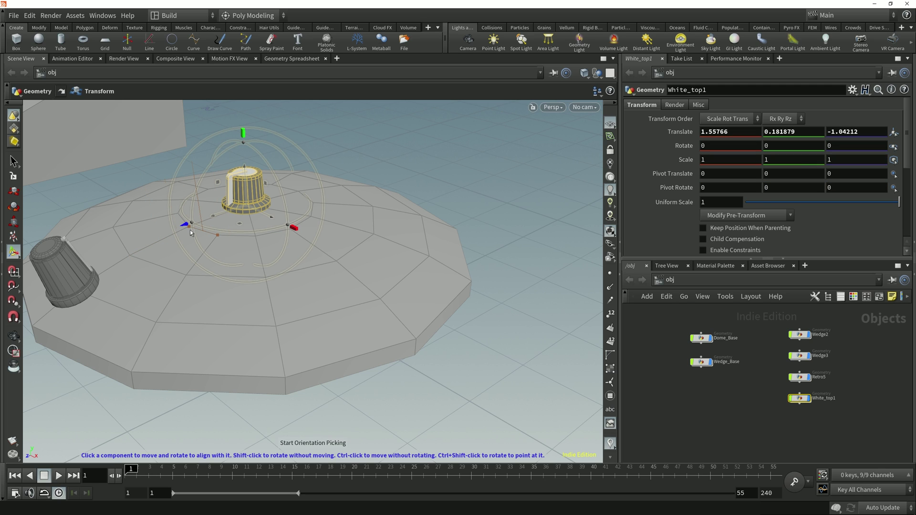
left_click(469, 283, "shift")
- Inspect White_top1's tilt from several sides and undo its last rotation
left_click_drag(492, 318, 458, 346)
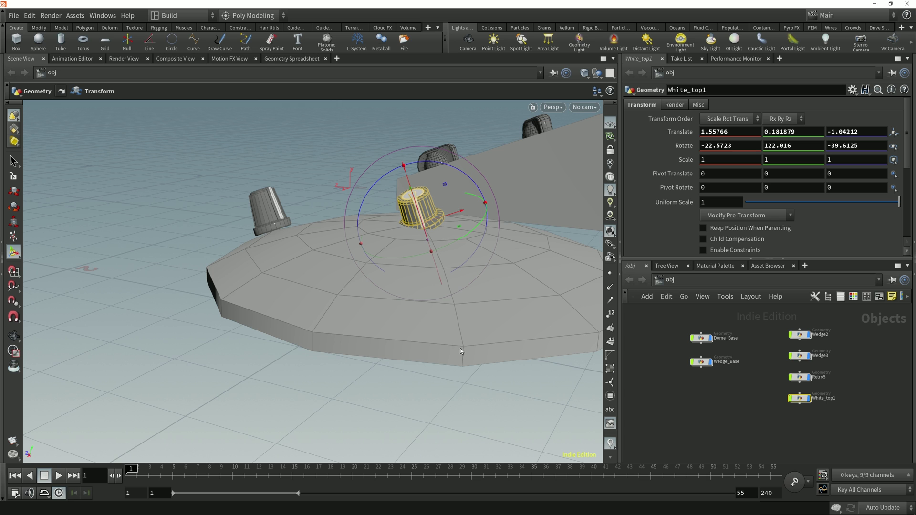
left_click_drag(461, 347, 473, 346)
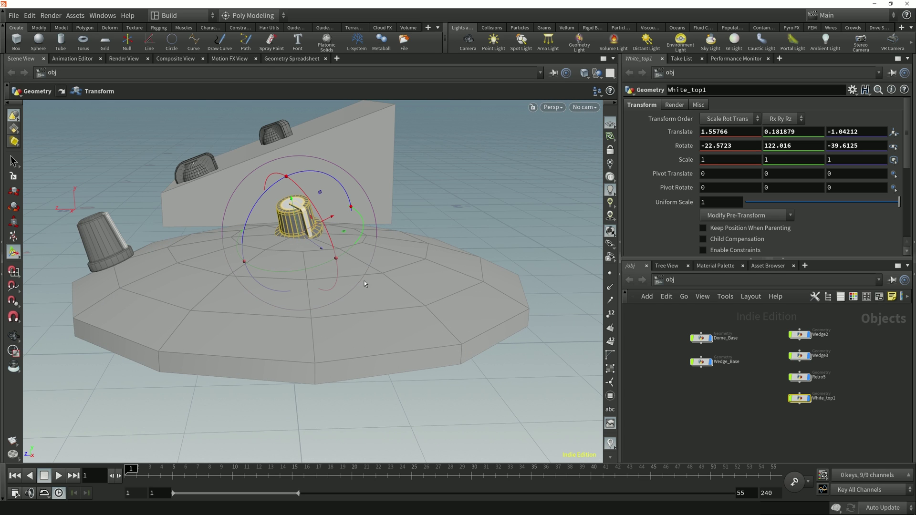
left_click_drag(292, 286, 417, 282)
key("r")
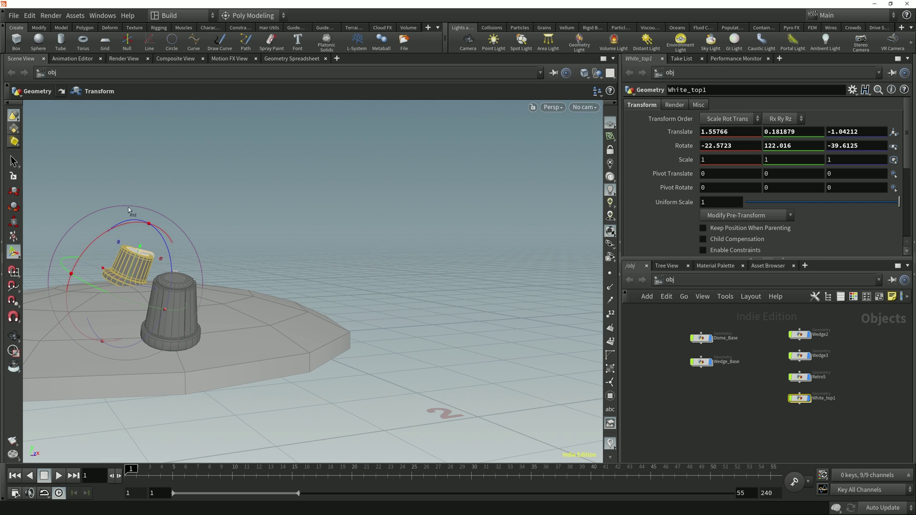
left_click_drag(258, 280, 233, 298)
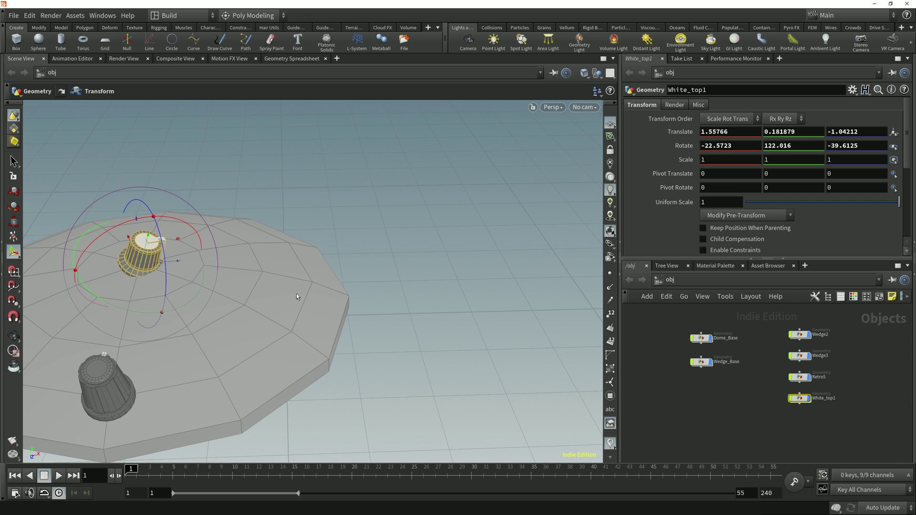
key("Escape")
left_click_drag(371, 305, 332, 319)
middle_click_drag(331, 319, 349, 339)
key("ctrl+z")
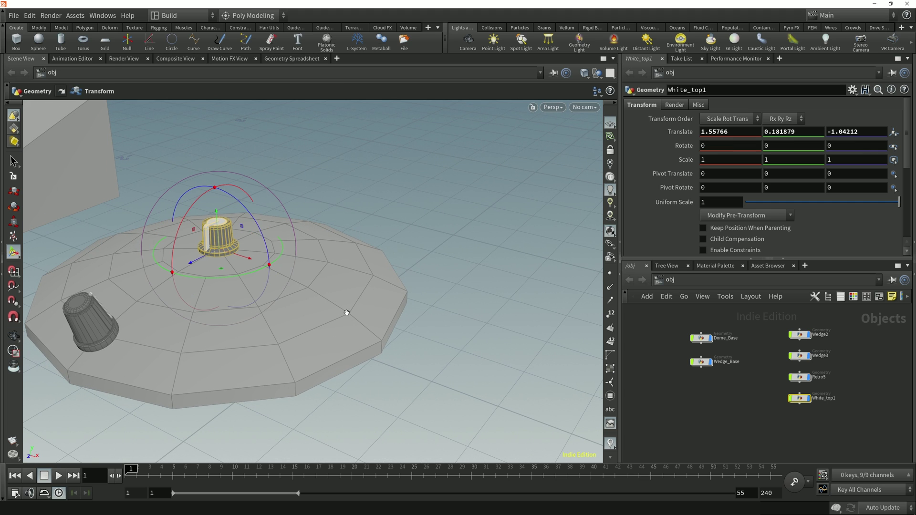
- Keep White_top1's Y axis primary, choose Z as the secondary axis and snap it toward the dome's rim corners, ending at 90 degrees about Y
left_click_drag(347, 312, 335, 312, "alt")
key("semicolon")
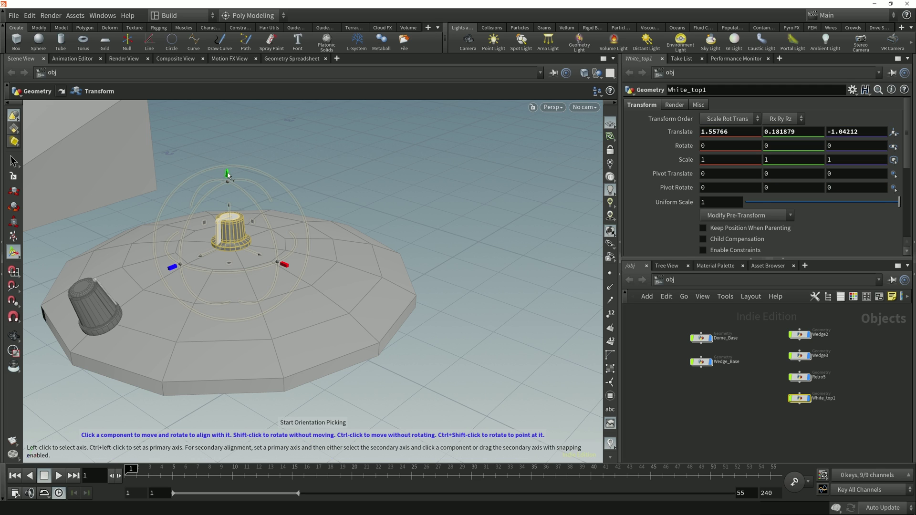
left_click(173, 269)
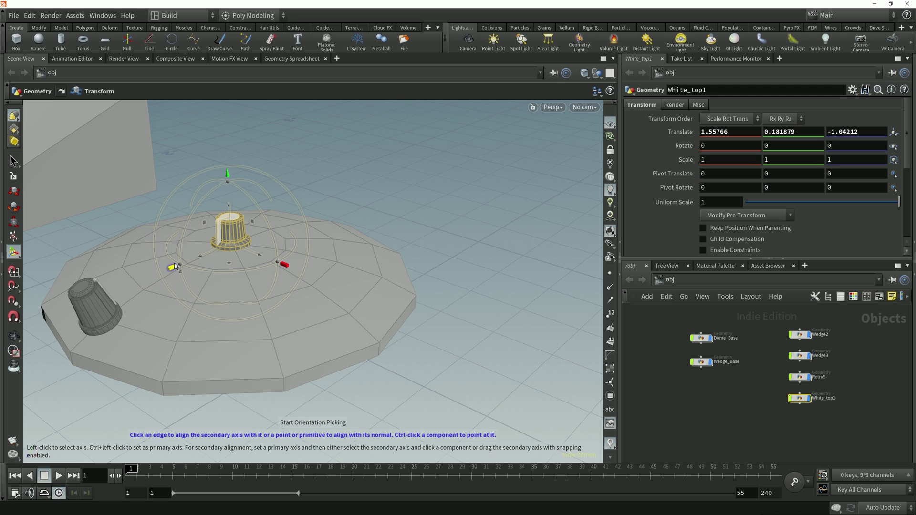
left_click_drag(174, 269, 283, 379)
left_click_drag(371, 358, 380, 343)
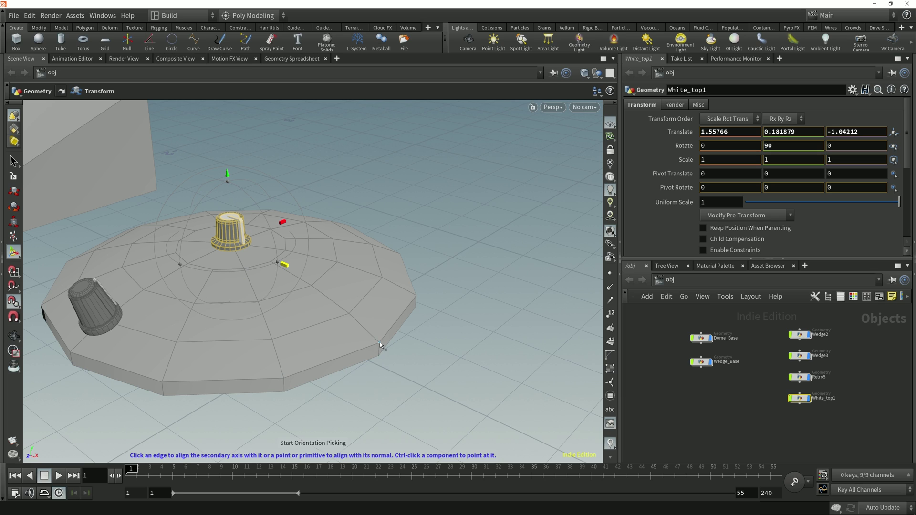
left_click_drag(415, 300, 376, 343)
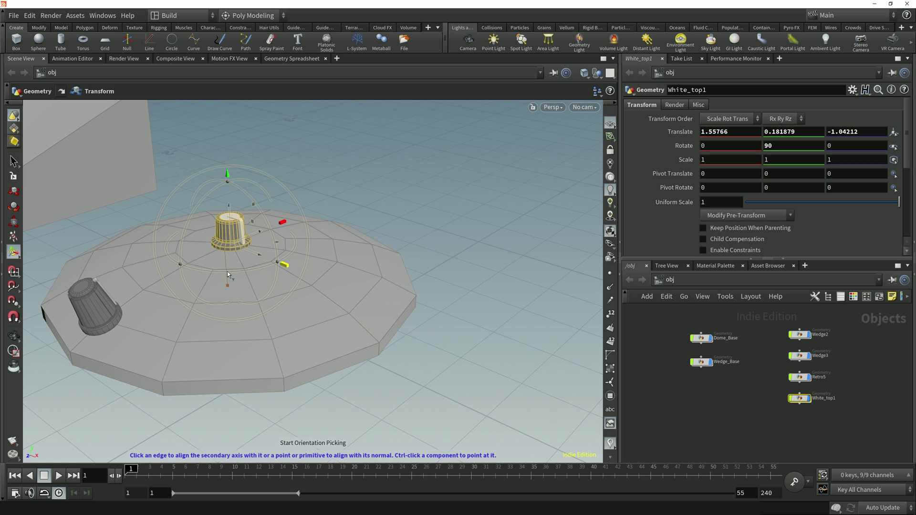
- Try to move White_top1 from the dome's top centre toward the rim, to about 1.905, 0.204 and -0.989
left_click_drag(240, 241, 257, 272, "alt")
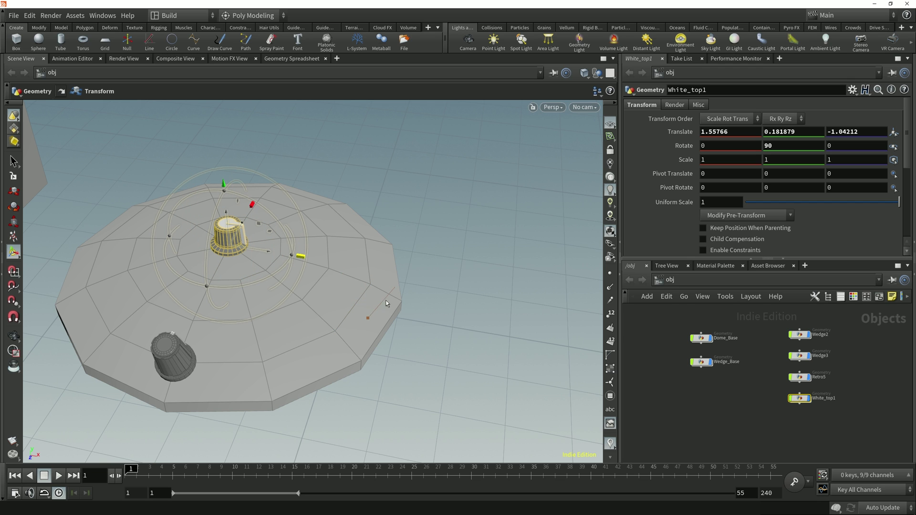
left_click_drag(402, 315, 310, 285, "alt")
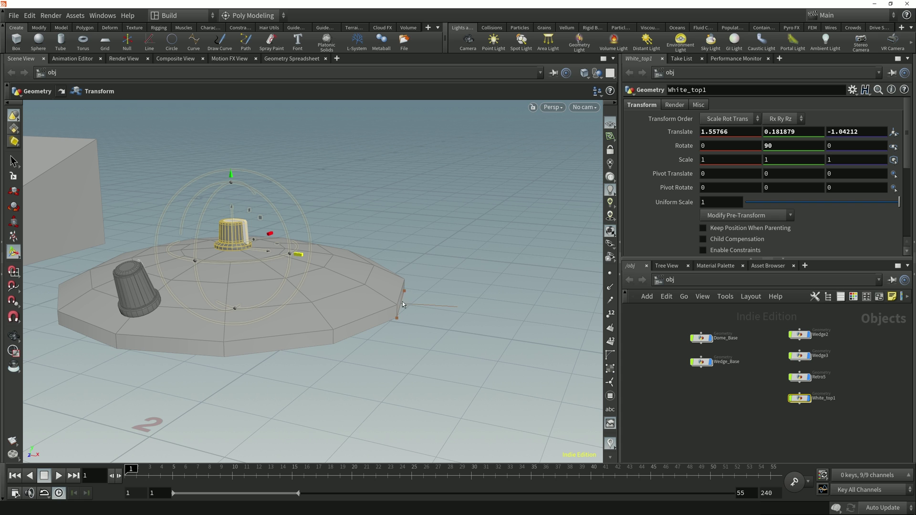
left_click_drag(405, 334, 450, 329, "alt")
right_click_drag(450, 329, 353, 368, "alt")
left_click_drag(354, 368, 365, 358)
key("t")
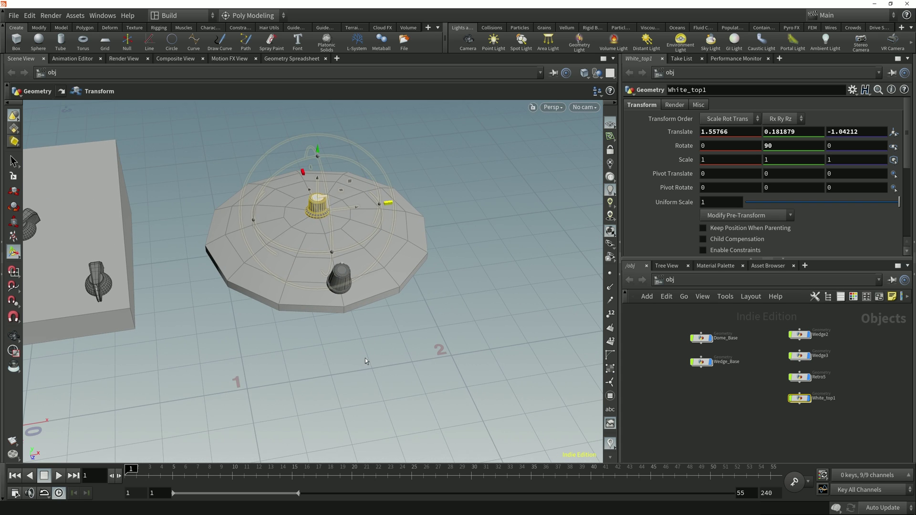
key("semicolon")
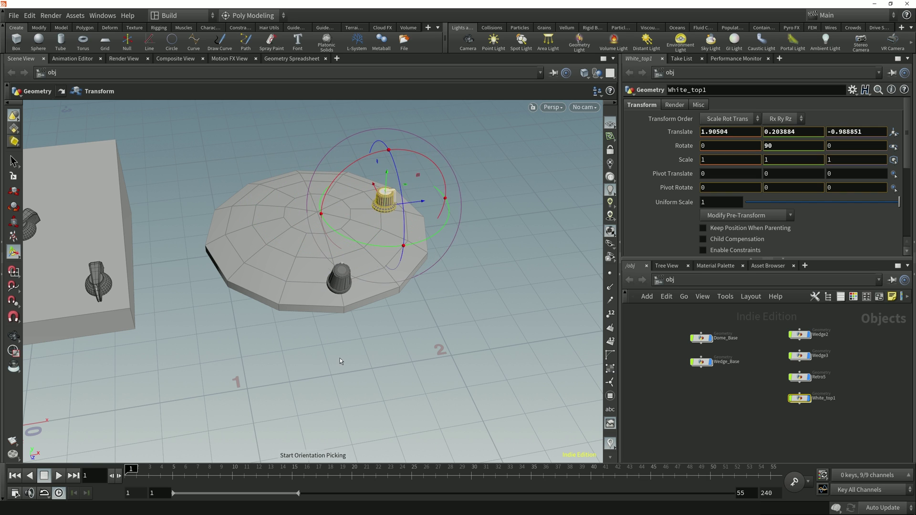
middle_click_drag(305, 381, 394, 355, "alt")
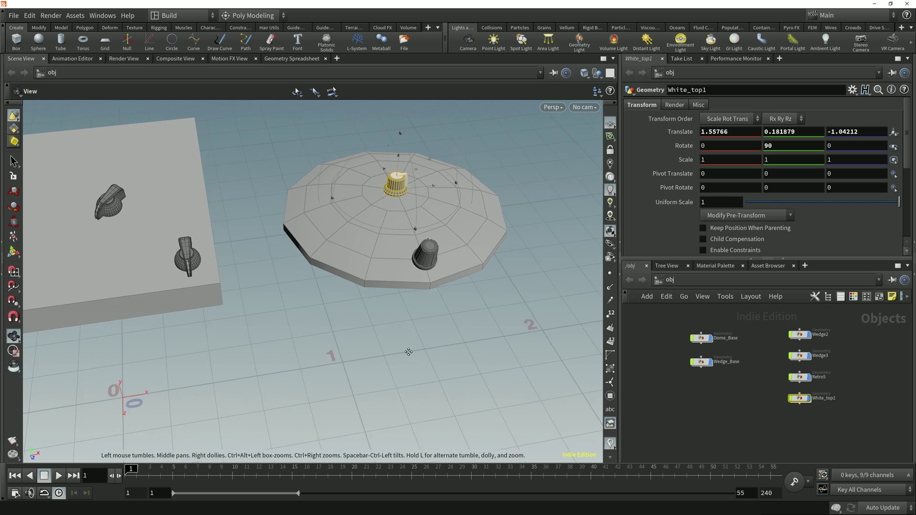
right_click_drag(394, 356, 372, 380, "alt")
left_click_drag(372, 380, 356, 393, "alt")
key("t")
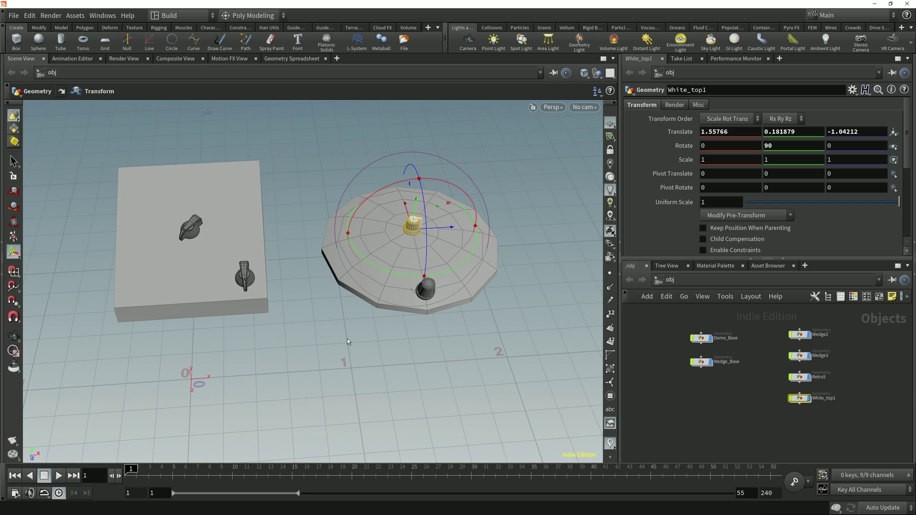
- Select the wedge base and duplicate its Wedge_Base node just below the original in the network
key("Escape")
left_click_drag(333, 340, 305, 345)
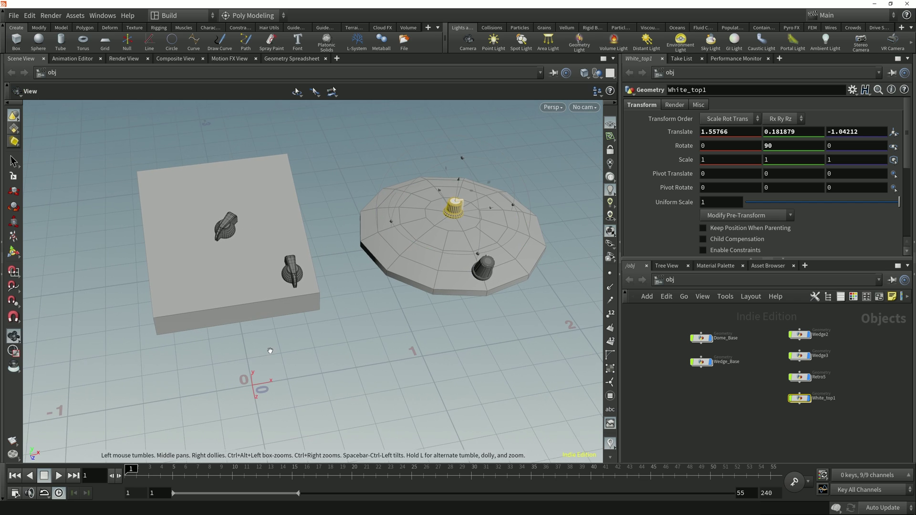
key("s")
left_click(218, 299)
key("q")
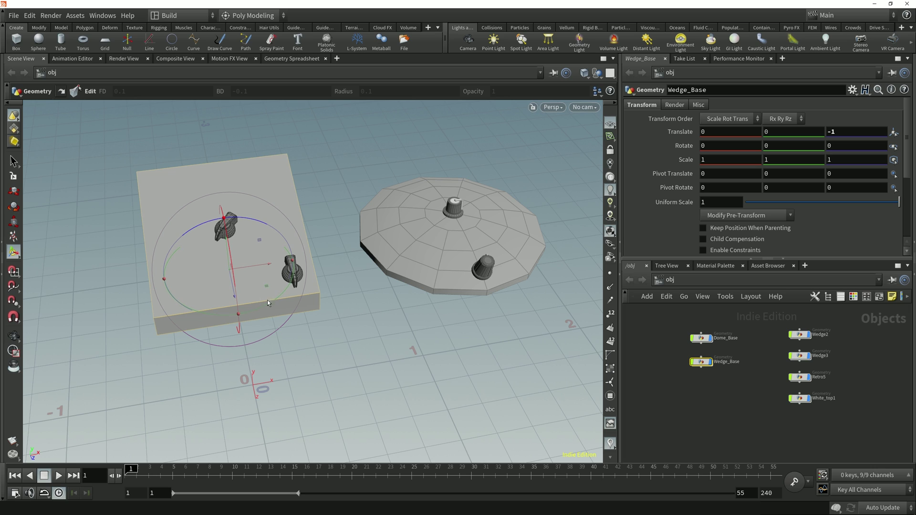
key("f")
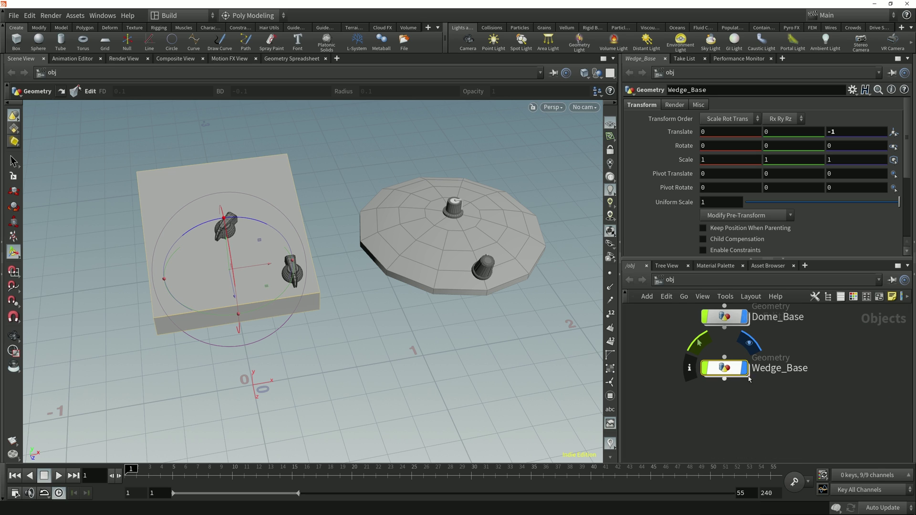
mouse_move(721, 373)
left_click_drag(721, 373, 715, 416, "alt")
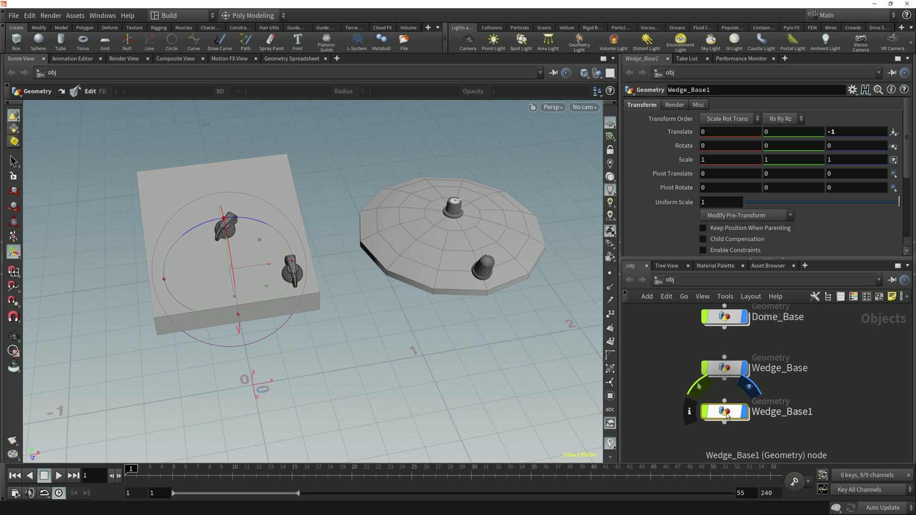
- Move the wedge base copy along X to about -1.156, beside the original wedge base
middle_click_drag(350, 334, 352, 333, "alt")
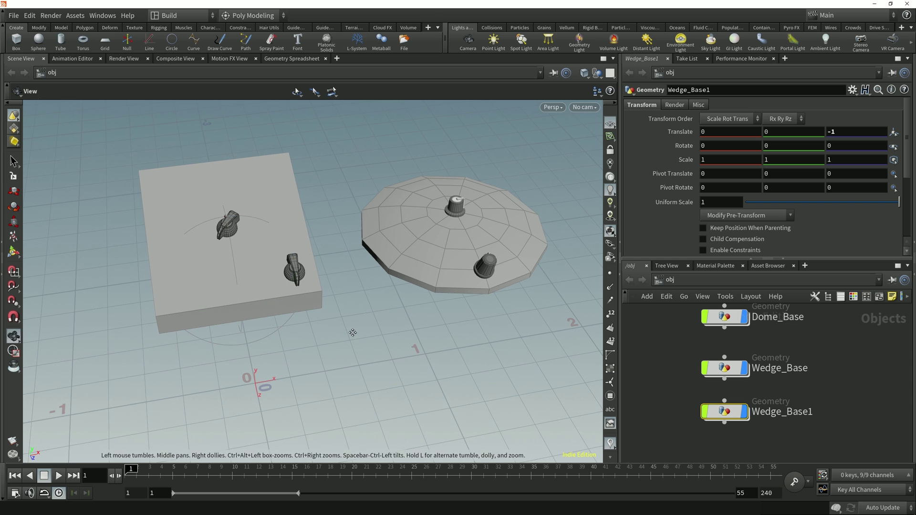
left_click_drag(249, 265, 81, 311)
middle_click_drag(291, 382, 271, 375, "alt")
middle_click_drag(184, 325, 288, 321, "alt")
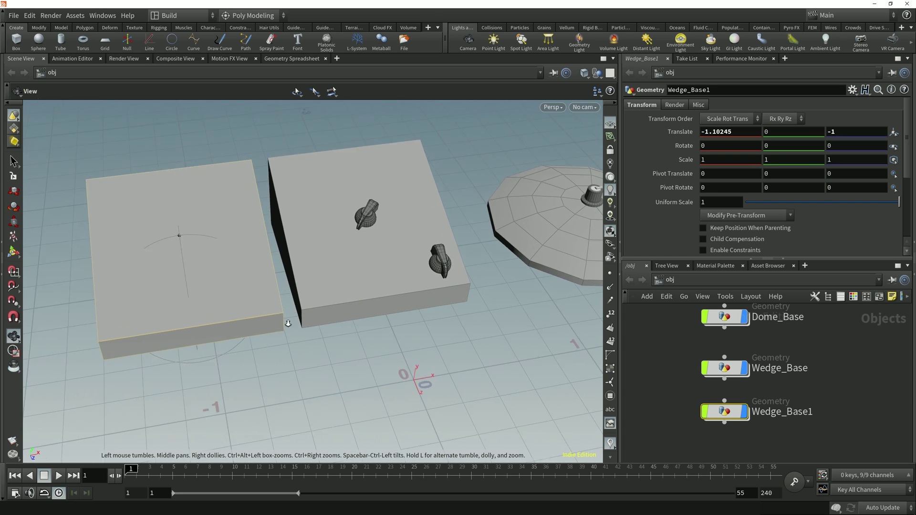
left_click_drag(344, 353, 316, 335, "alt")
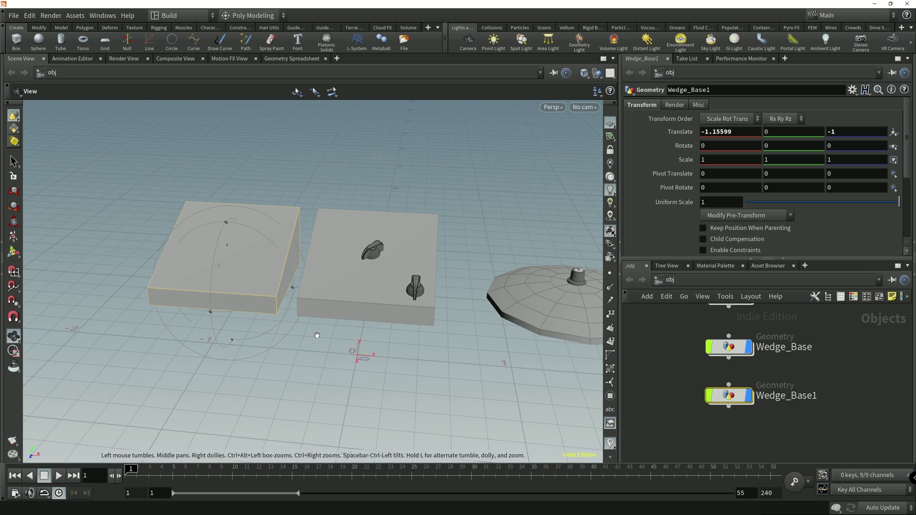
key("r")
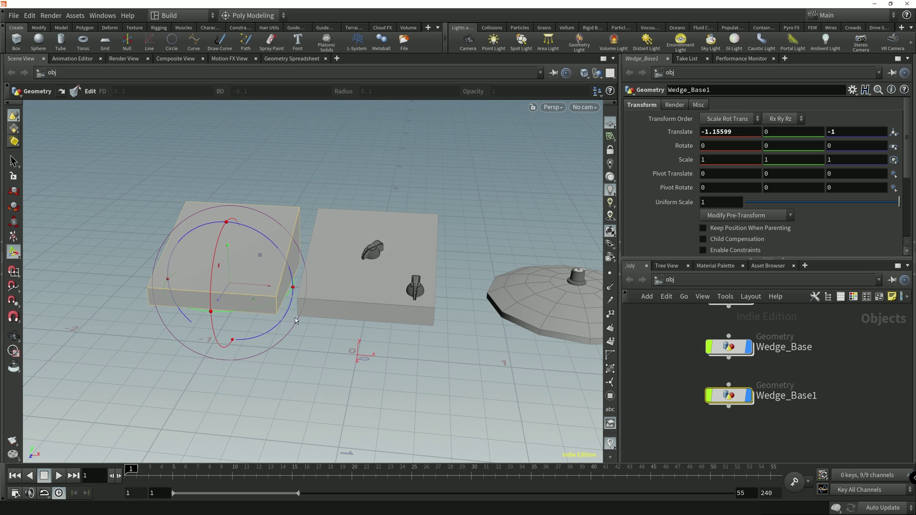
right_click_drag(296, 317, 358, 294, "alt")
left_click_drag(300, 329, 317, 331, "alt")
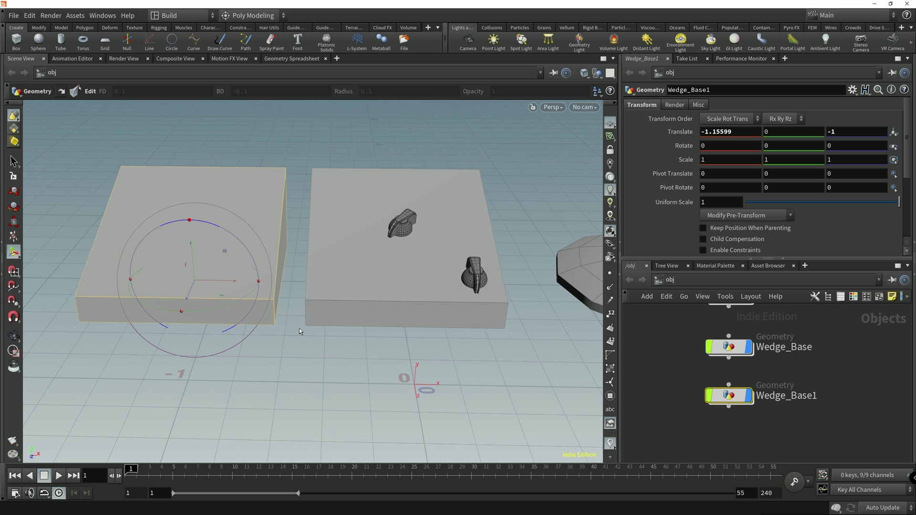
- Detach the wedge copy's handle from the geometry and place it on the copy's lower front corner nearest the original wedge base
left_click_drag(314, 336, 286, 345, "alt")
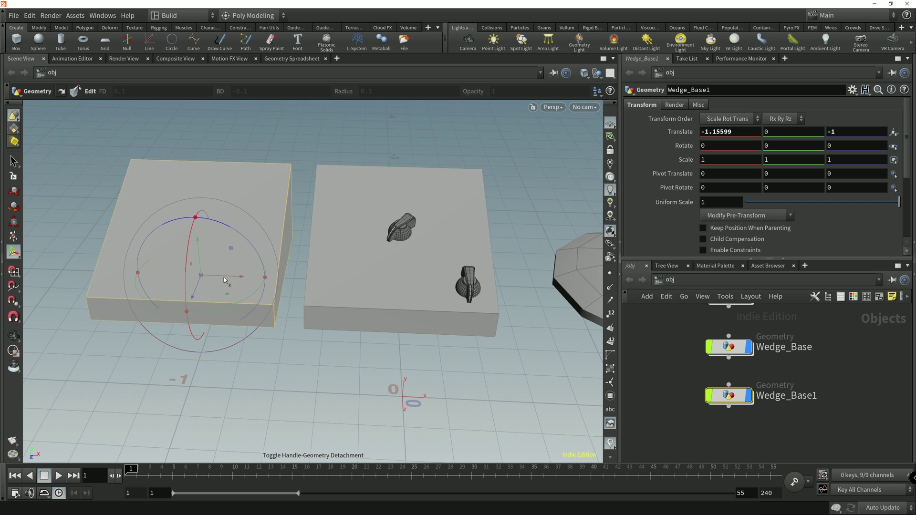
left_click(208, 277)
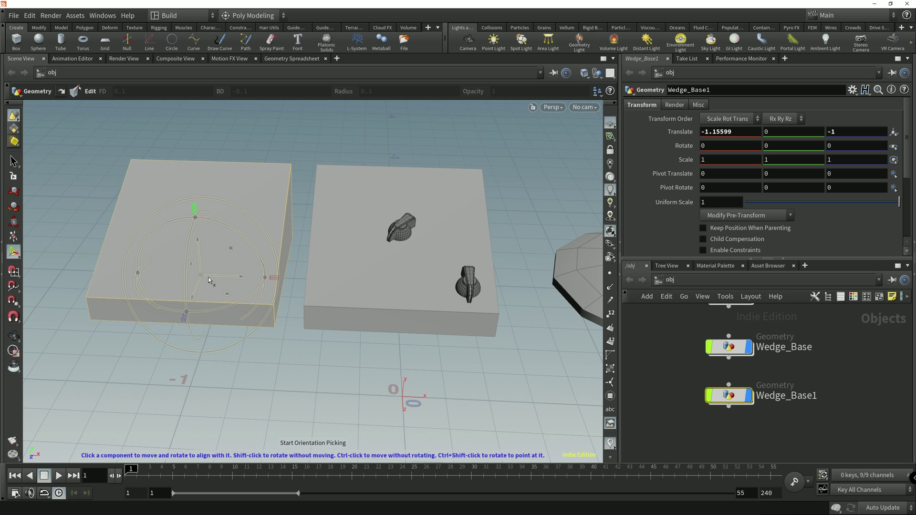
left_click(275, 330)
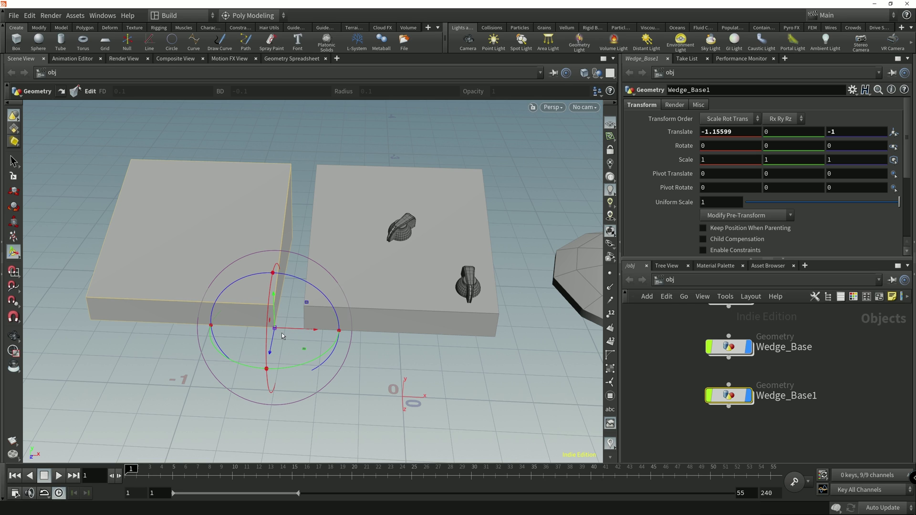
- Reattach the handle and use orientation picking to snap the copy onto the original's adjacent lower front corner, at X -1
key("apostrophe")
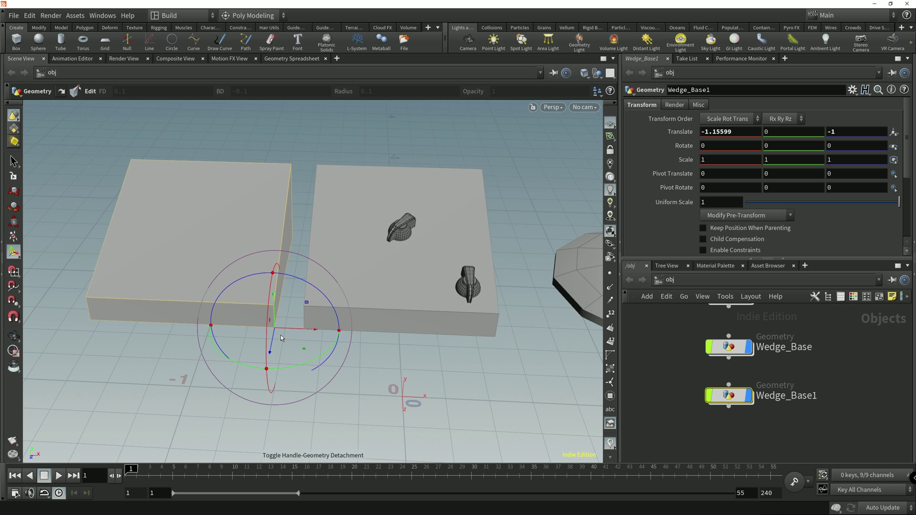
key("semicolon")
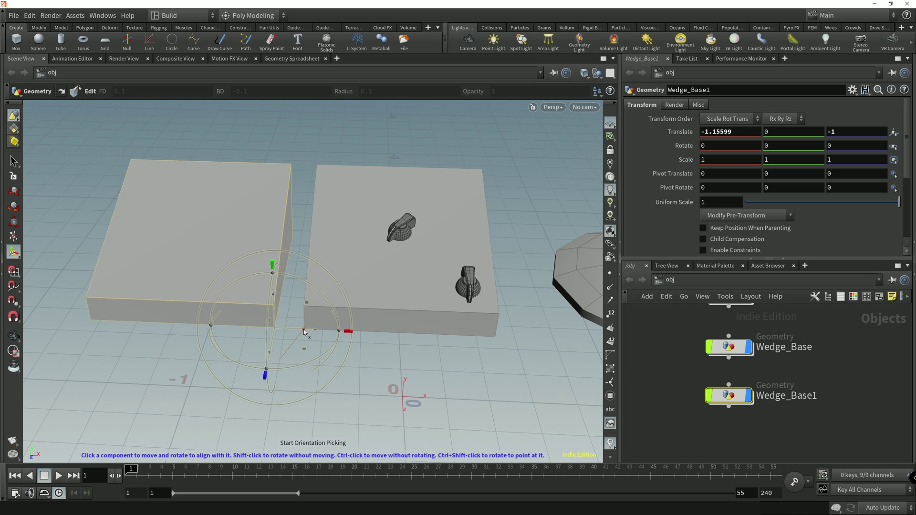
left_click(305, 333)
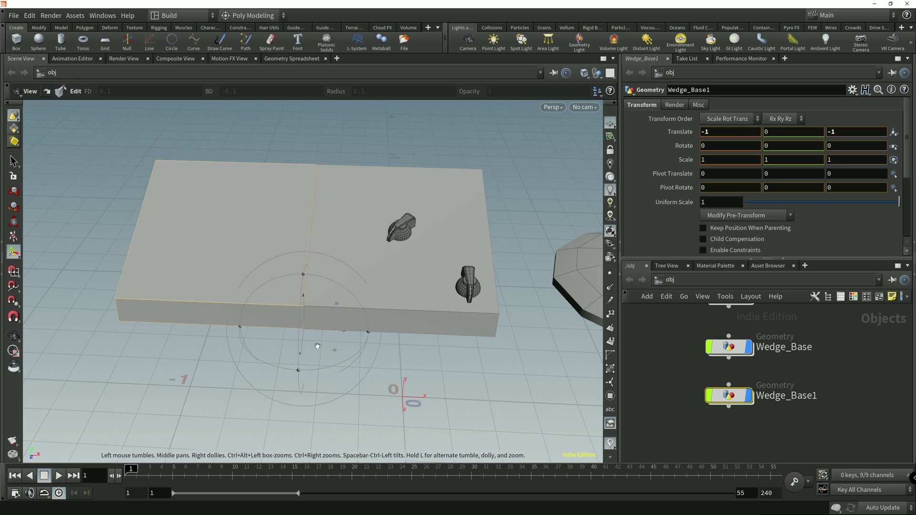
- Rotate the wedge copy around the shared corner to about 39.478 degrees about Y
scroll(324, 364, "up", 2)
left_click_drag(323, 363, 365, 349)
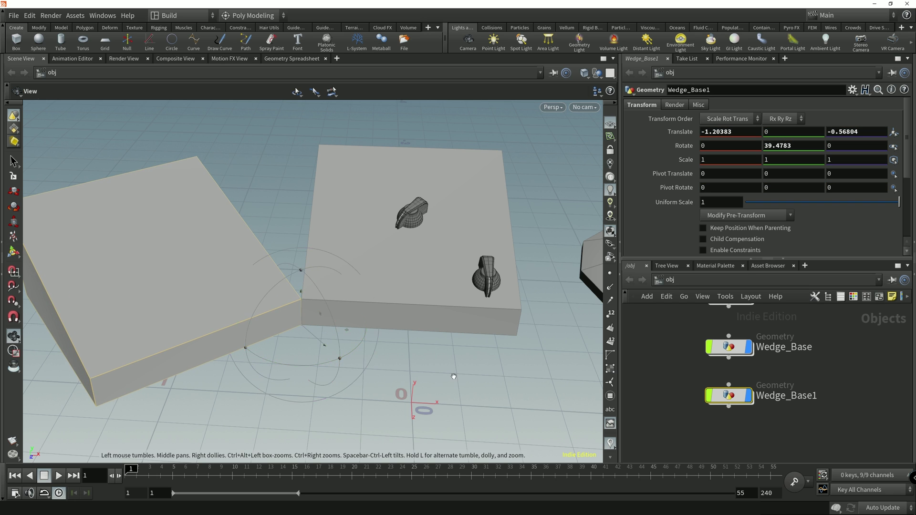
scroll(453, 375, "down", 4)
left_click_drag(391, 408, 363, 364, "alt")
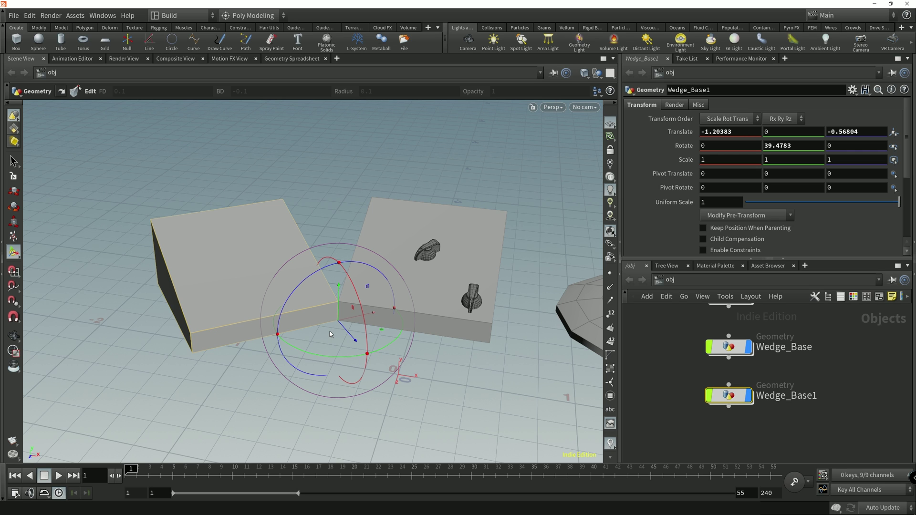
right_click_drag(330, 331, 362, 331, "alt")
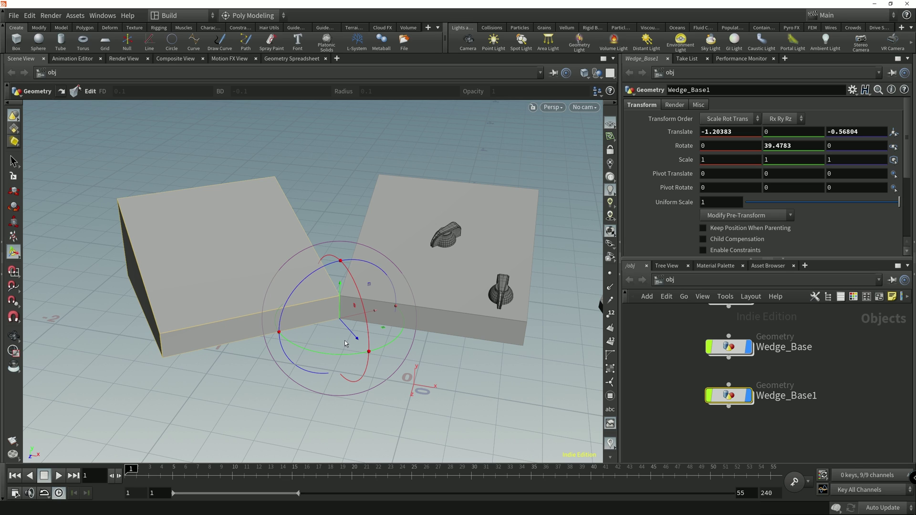
- Try to align the copy's secondary Z axis with the normal of the original wedge base's dome-facing side, at 90 degrees about Y
key("Escape")
left_click_drag(347, 344, 297, 406)
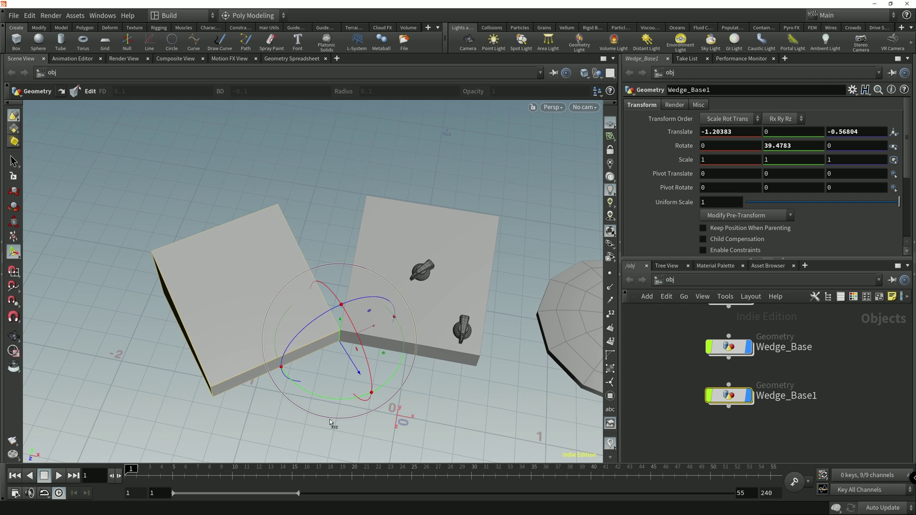
left_click_drag(377, 336, 386, 313, "alt")
key("semicolon")
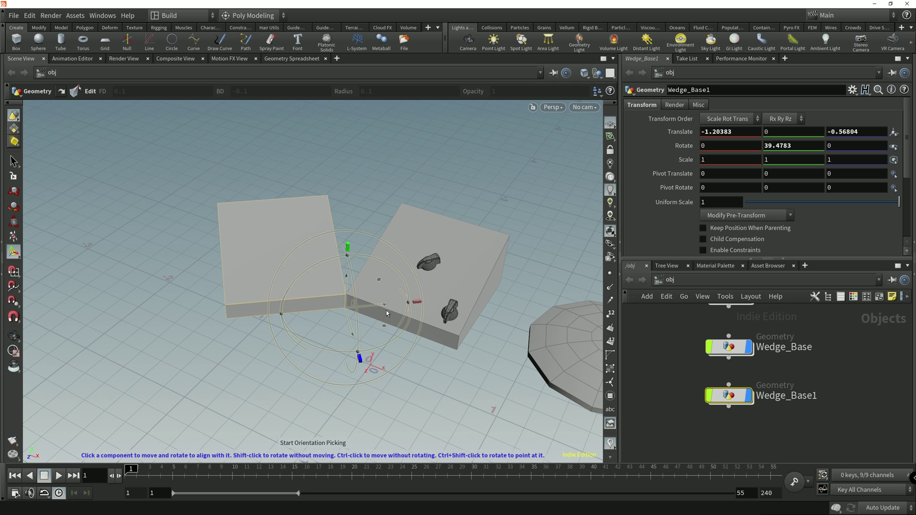
middle_click_drag(505, 371, 429, 370, "alt")
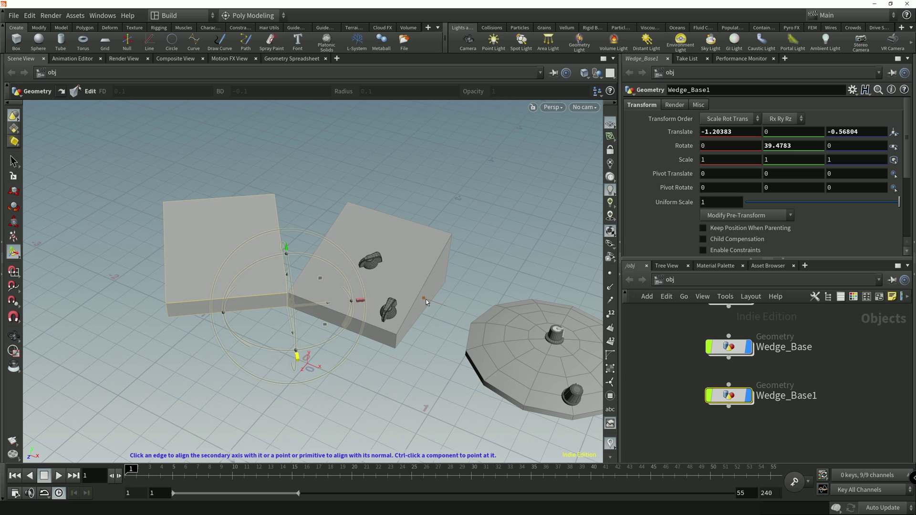
key("ctrl+z")
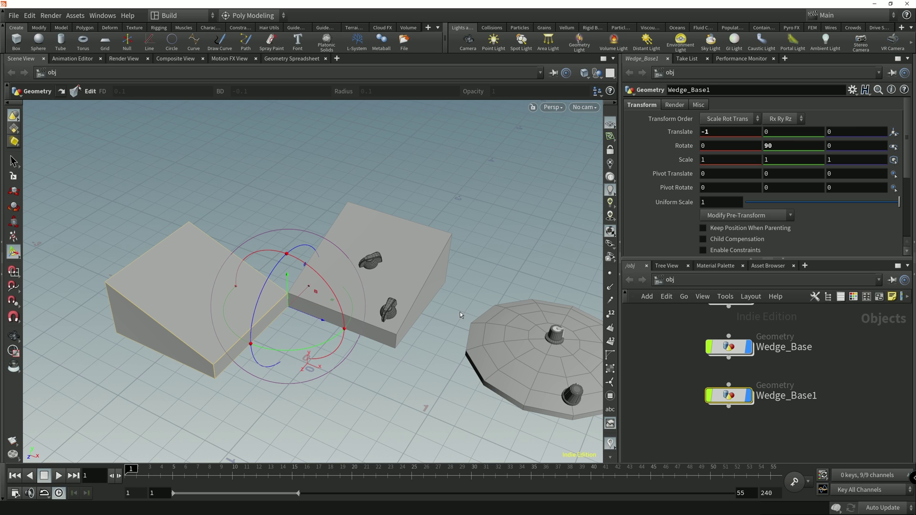
- Undo the last alignment of the wedge copy
left_click_drag(344, 350, 329, 387, "alt")
middle_click_drag(329, 387, 345, 375, "alt")
right_click_drag(344, 375, 374, 368, "alt")
key("Return")
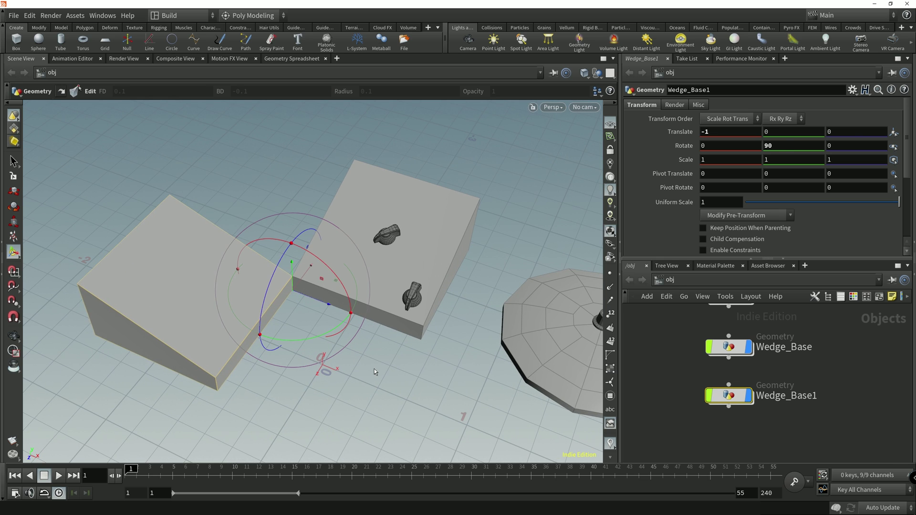
key("ctrl+y")
- Set the wedge copy's transform handle alignment to World
right_click(301, 321)
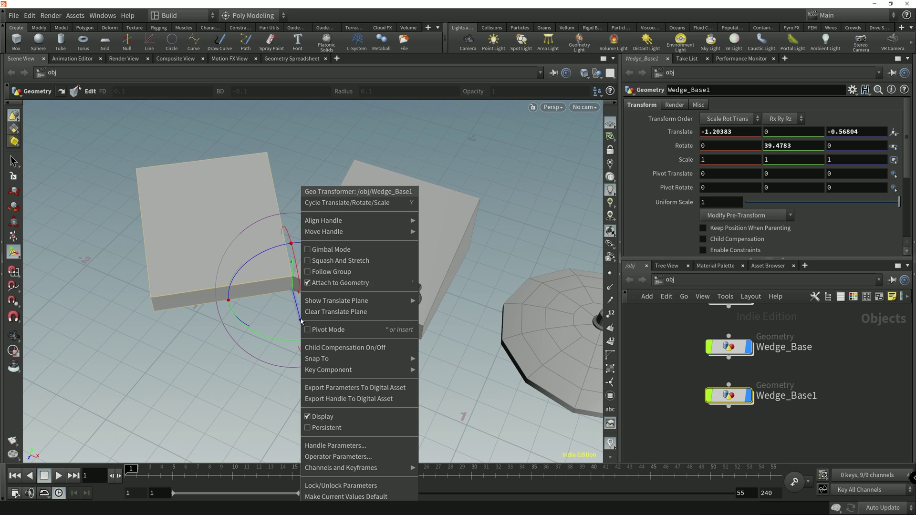
mouse_move(344, 221)
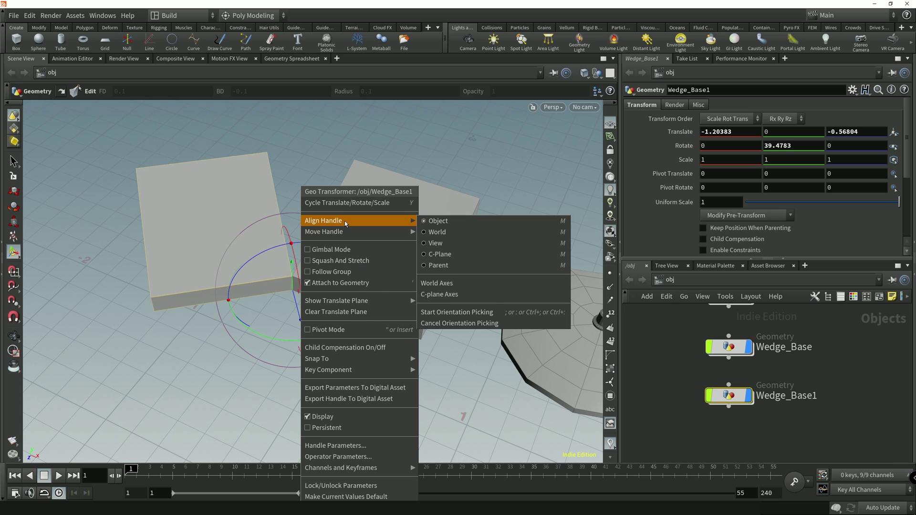
left_click(430, 231)
right_click_drag(351, 381, 339, 352, "alt")
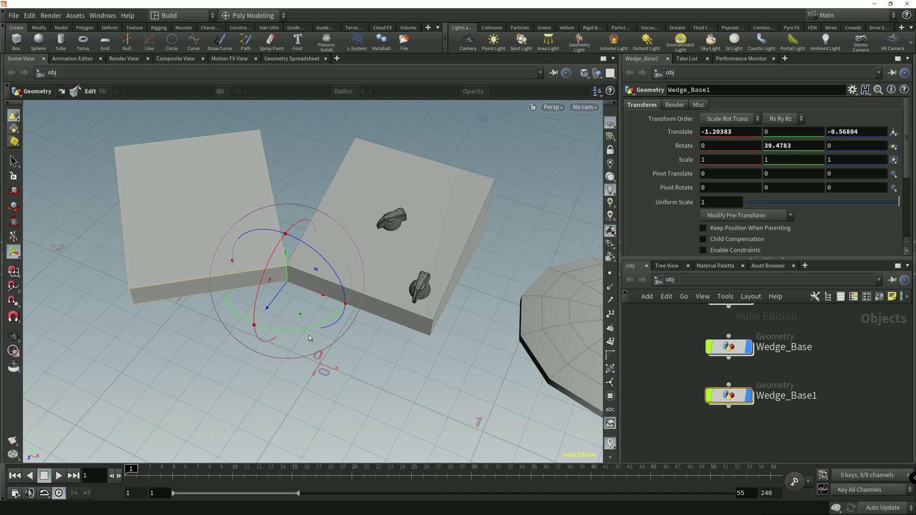
- Align the world-oriented handle's Z axis with the original's dome-facing side, turning the wedge copy to about 129.478 degrees about Y
key("semicolon")
left_click_drag(392, 374, 461, 286, "alt")
left_click(469, 256)
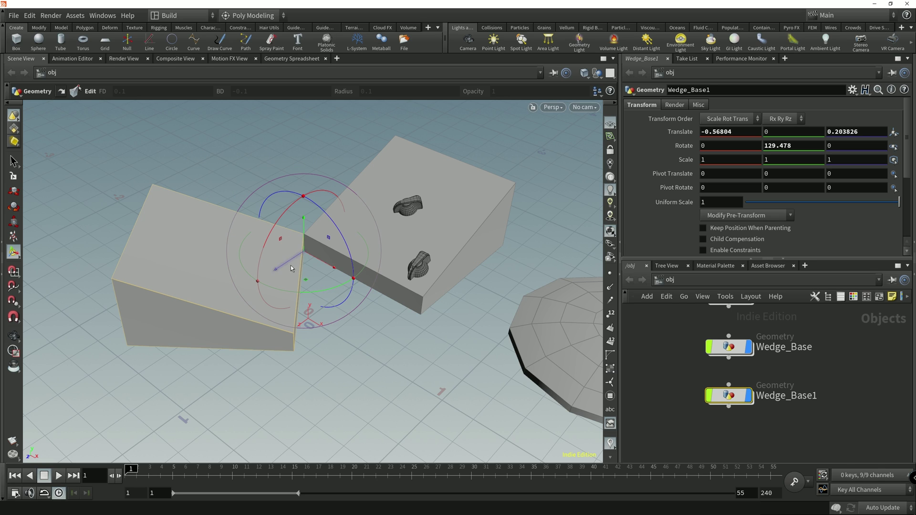
right_click_drag(348, 315, 374, 301, "alt")
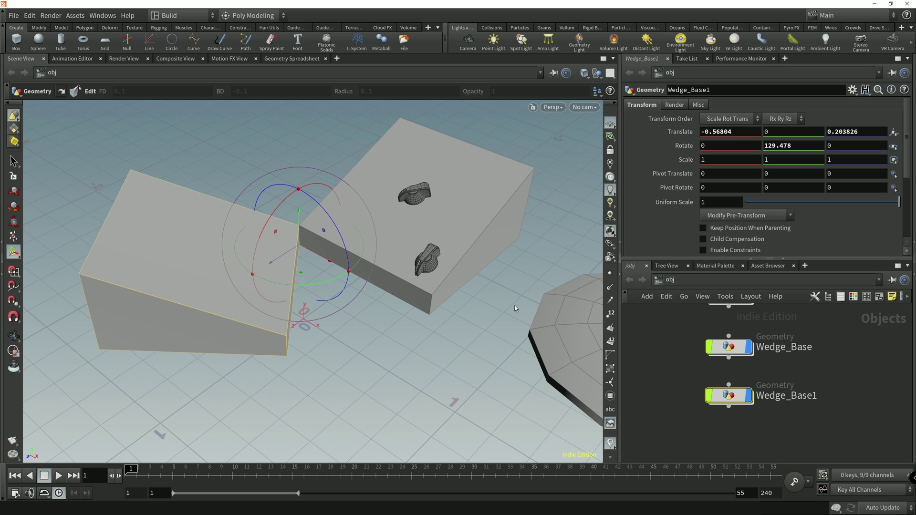
left_click_drag(395, 312, 307, 255, "alt")
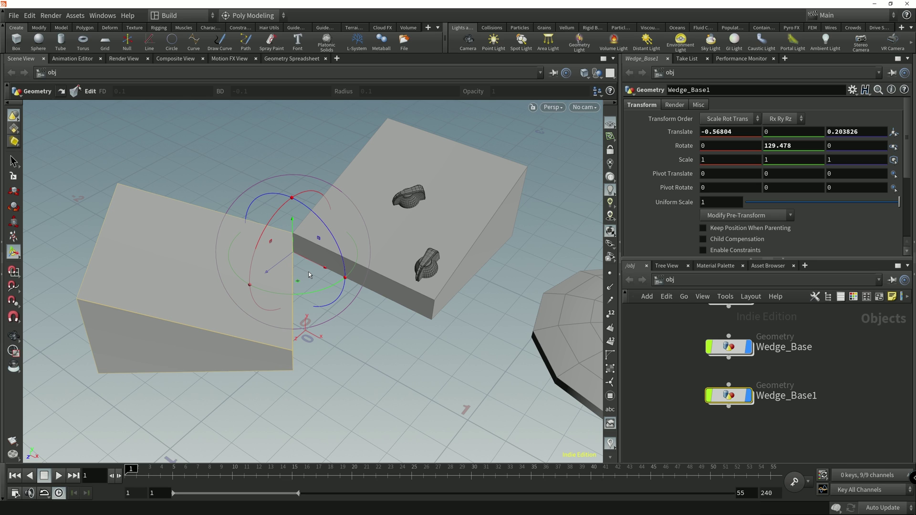
- Compare the wedge copy before and after its world-handle alignment by repeatedly undoing and redoing it, ending with the alignment applied
key("ctrl+z")
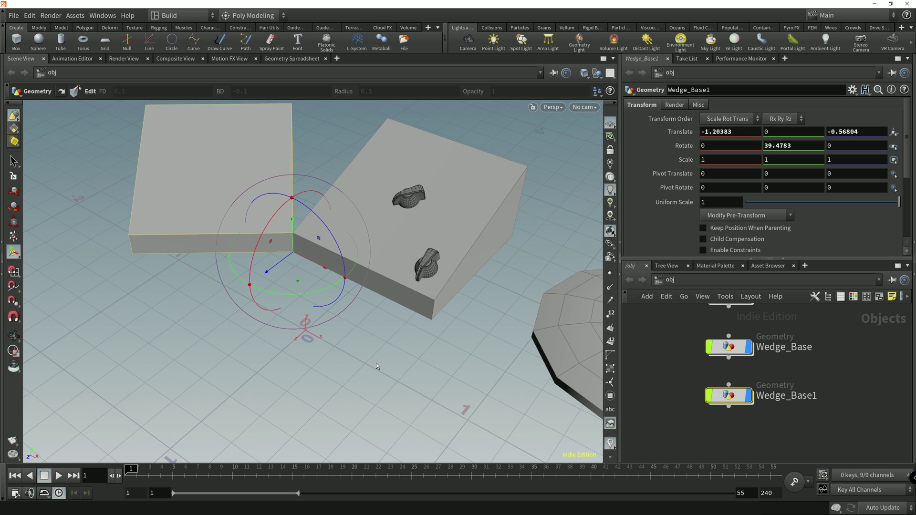
key("ctrl+y")
key("ctrl+z")
key("ctrl+y")
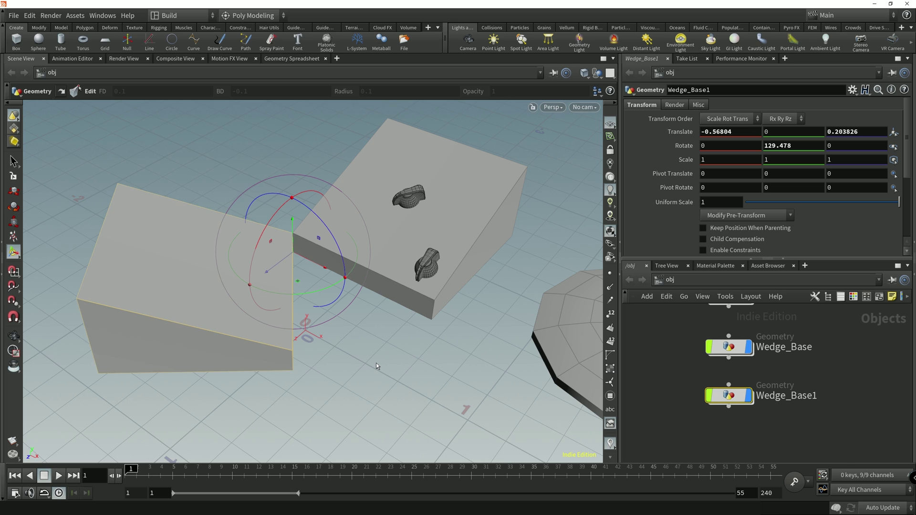
key("ctrl+z")
key("ctrl+y")
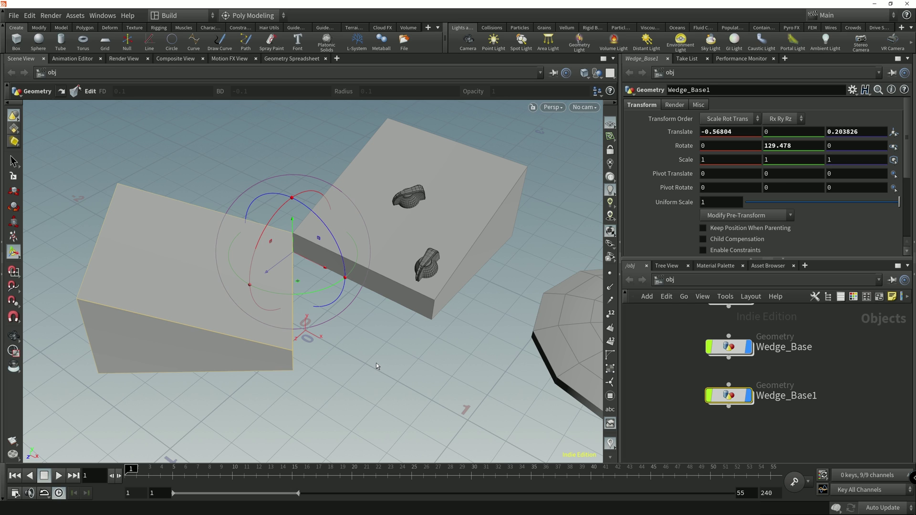